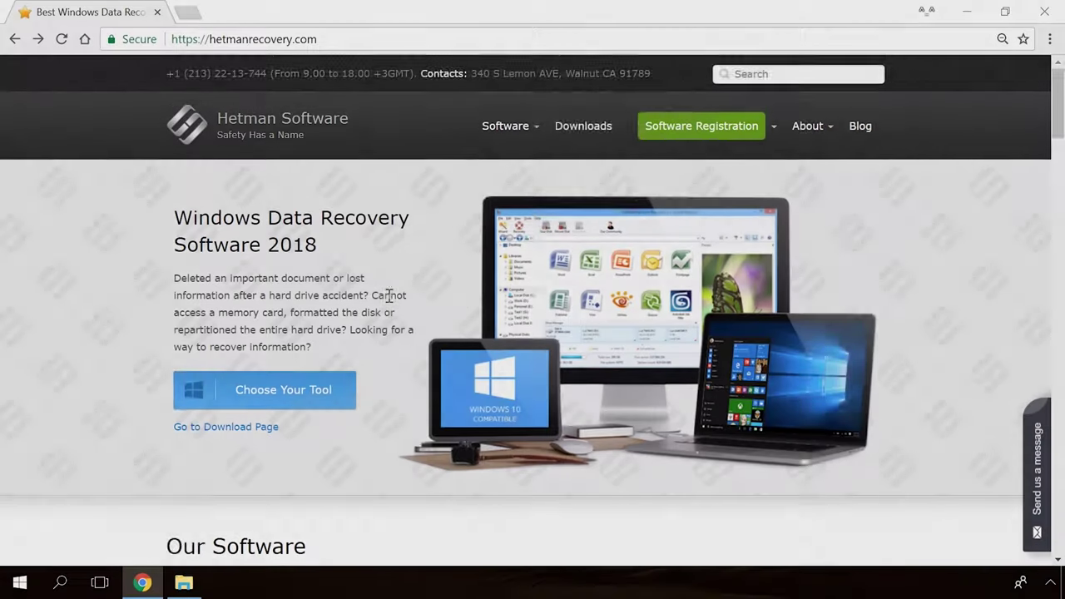
# Step: Open the Partition Recovery 2.8 product page from the Hetman software list and start its free download
pyautogui.scroll(-8, 392, 302)
pyautogui.scroll(-7, 392, 302)
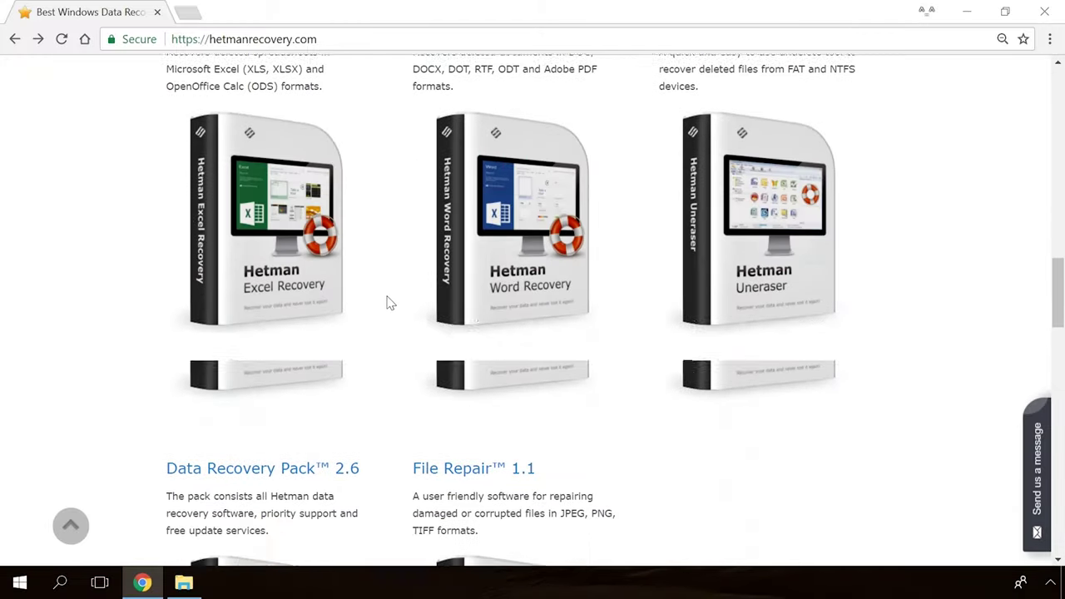
pyautogui.scroll(8, 391, 302)
pyautogui.scroll(3, 391, 302)
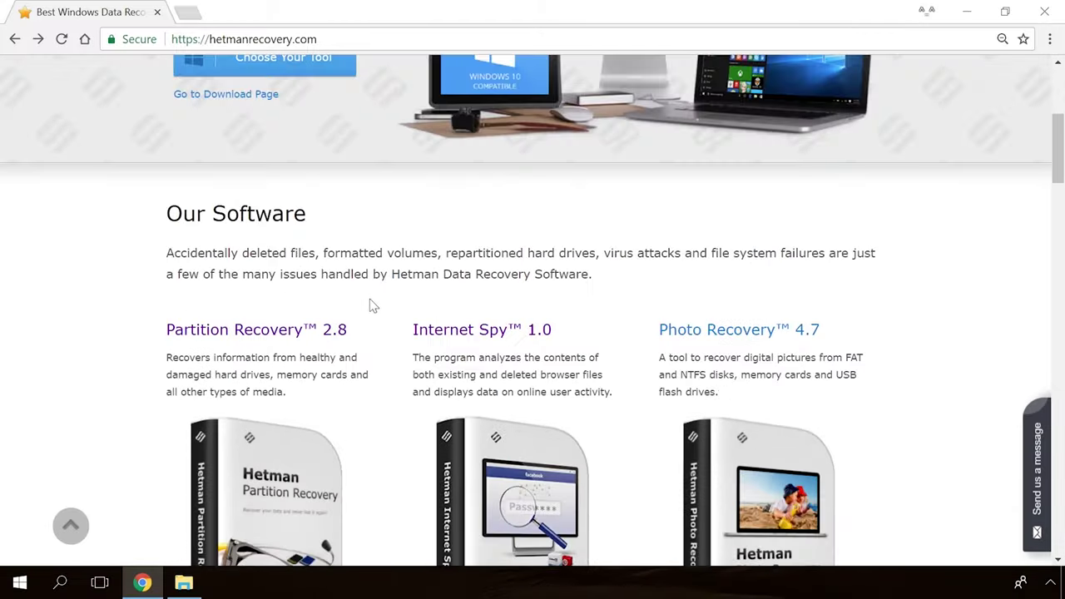
pyautogui.click(293, 332)
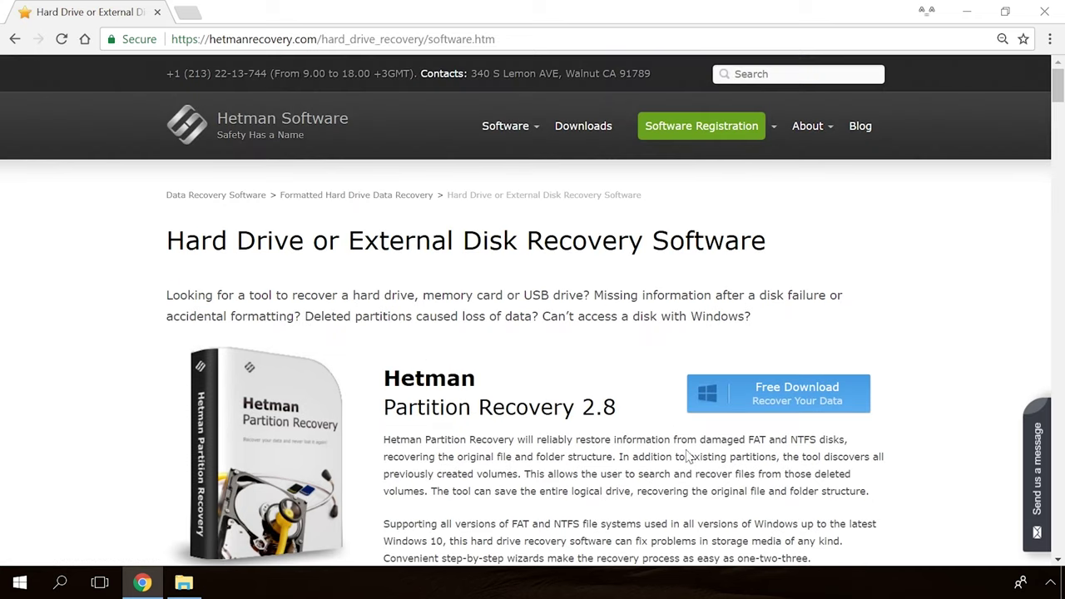
pyautogui.click(764, 398)
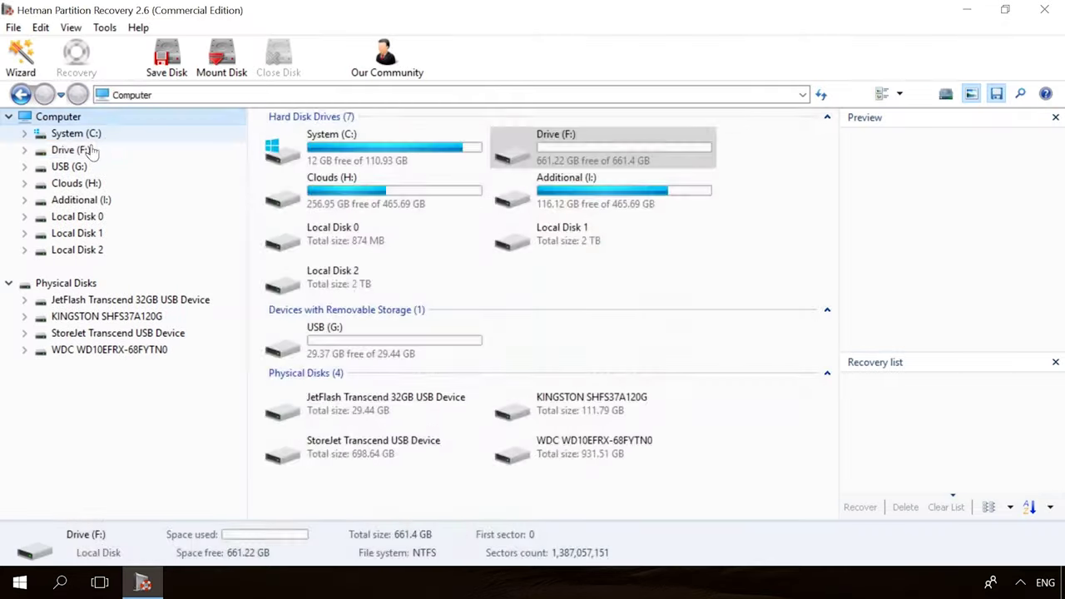
# Step: Scan Drive (F:) in Hetman Partition Recovery and finish the scan wizard to list its files
pyautogui.doubleClick(93, 155)
pyautogui.click(641, 449)
pyautogui.click(663, 449)
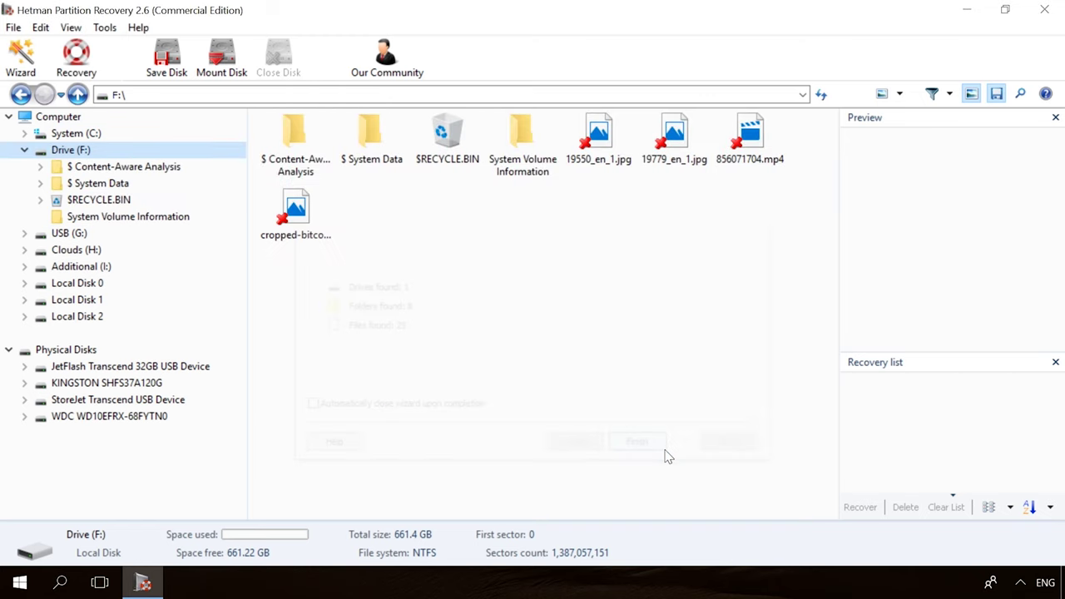
# Step: Preview the deleted files 19779_en_1.jpg and 856071704.mp4, and start recovering the video with the save to hard disk method
pyautogui.click(670, 152)
pyautogui.click(749, 135)
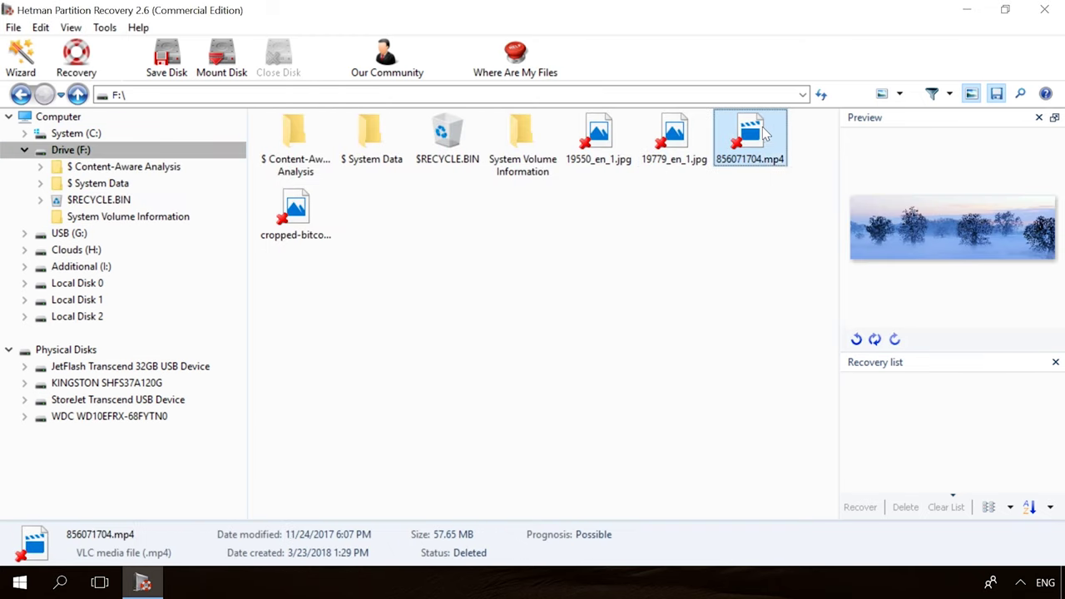
pyautogui.click(75, 55)
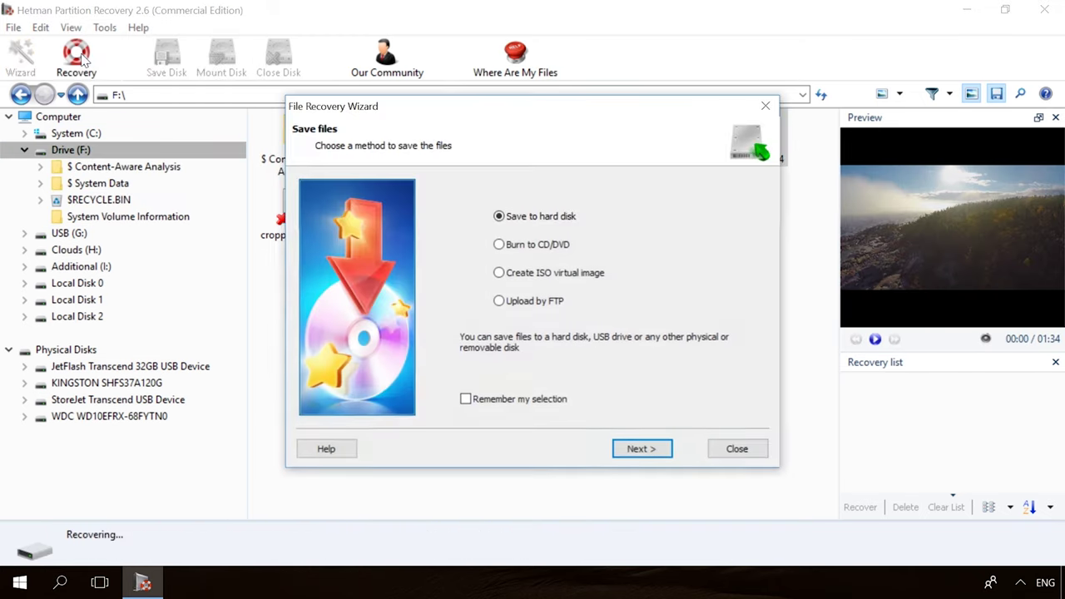
pyautogui.click(630, 447)
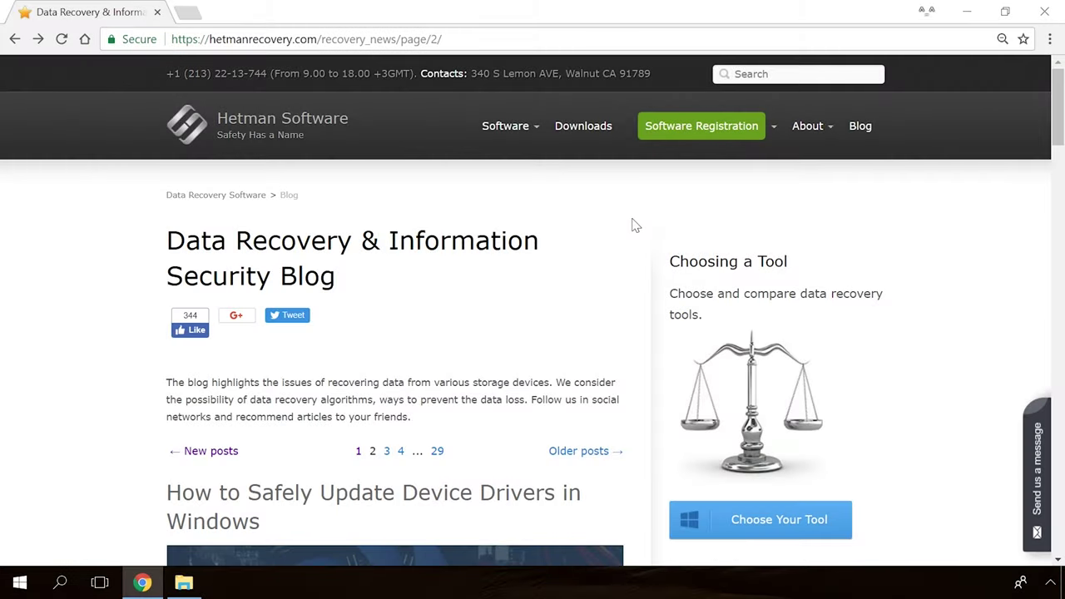
# Step: Browse page 2 of the Hetman blog and open the article on fixing the "Windows Detected a Hard Disk Problem" error
pyautogui.scroll(-12, 634, 225)
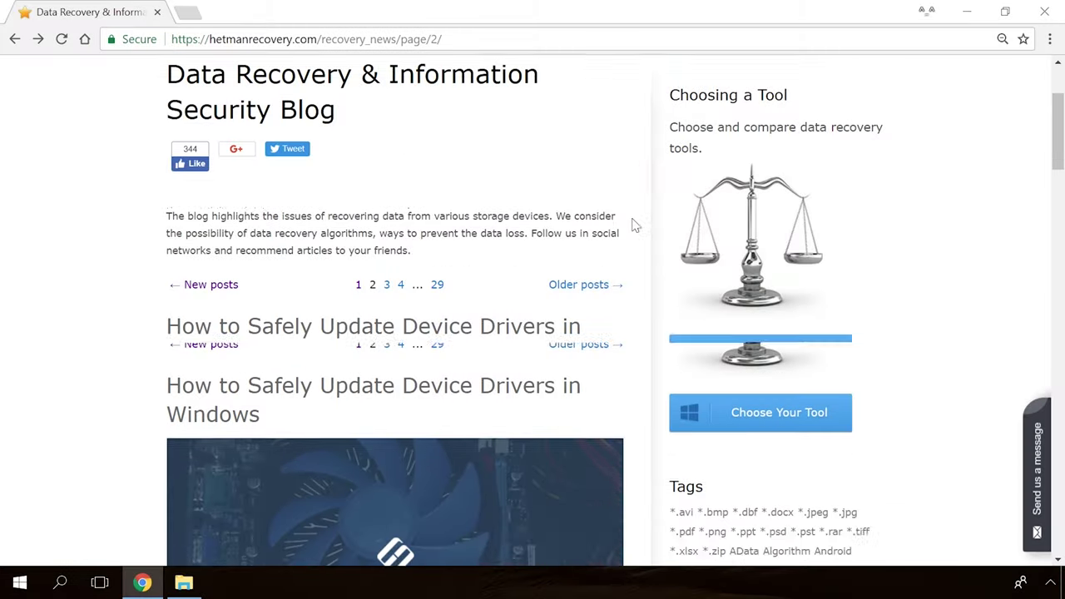
pyautogui.scroll(-20, 634, 224)
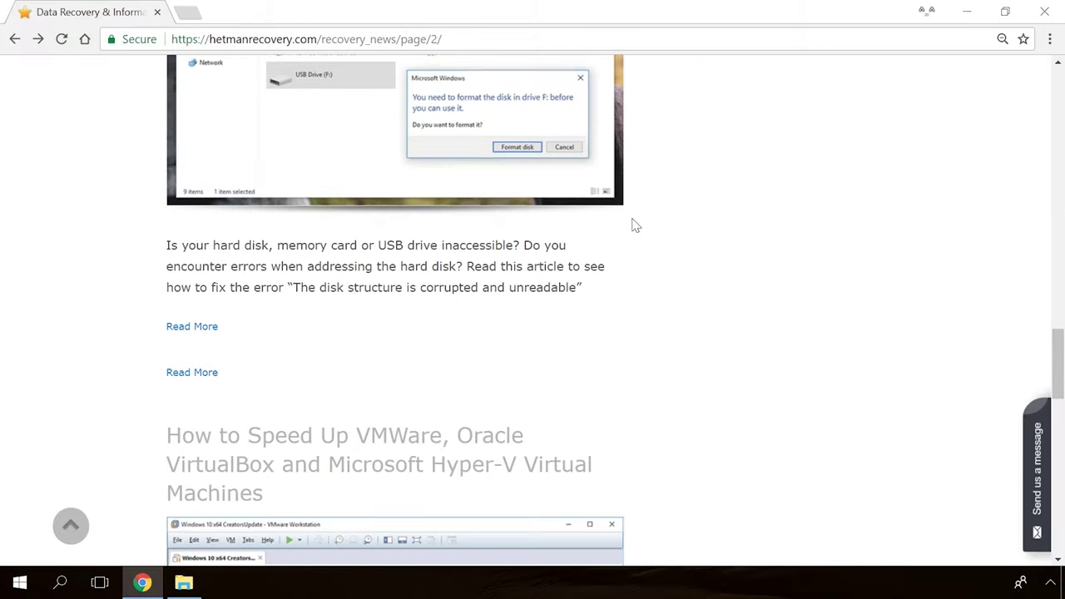
pyautogui.scroll(20, 634, 225)
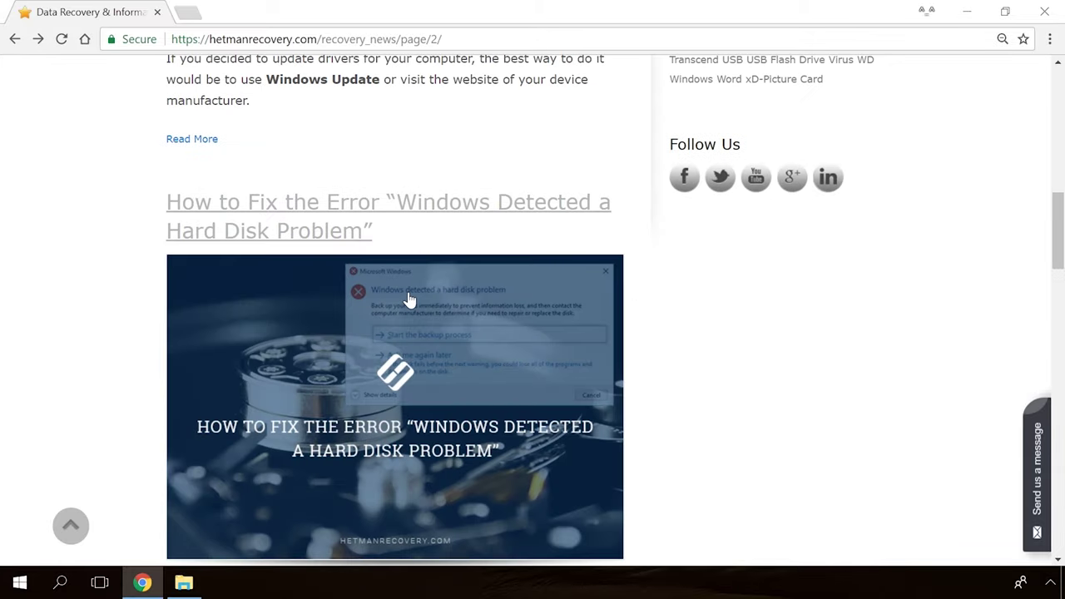
pyautogui.click(409, 300)
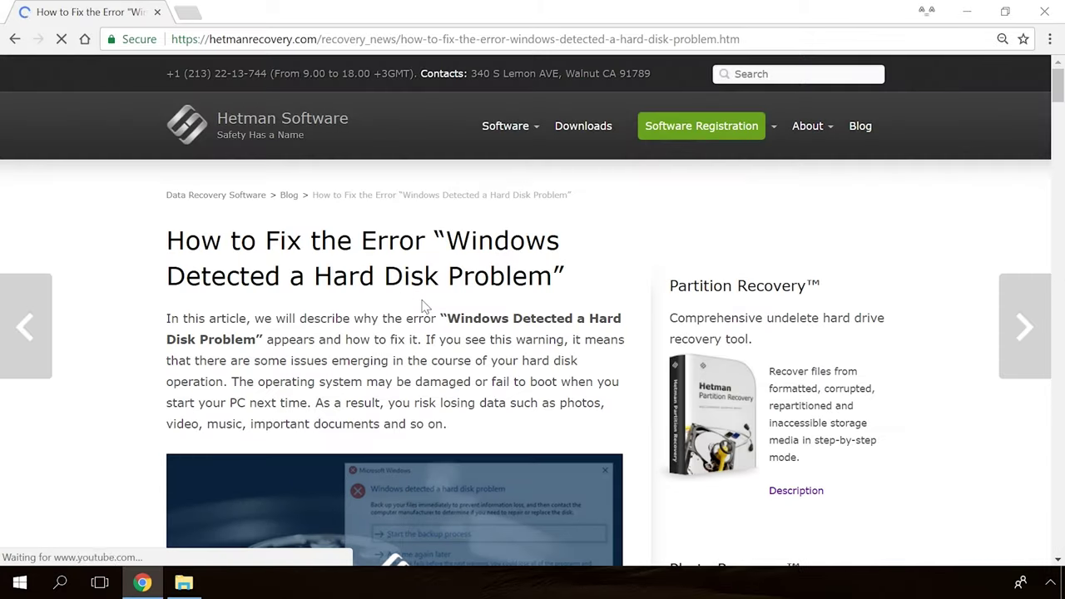
# Step: Read through the article's failure causes and repair instructions, and open the site's message form
pyautogui.scroll(-4, 632, 333)
pyautogui.scroll(-20, 634, 364)
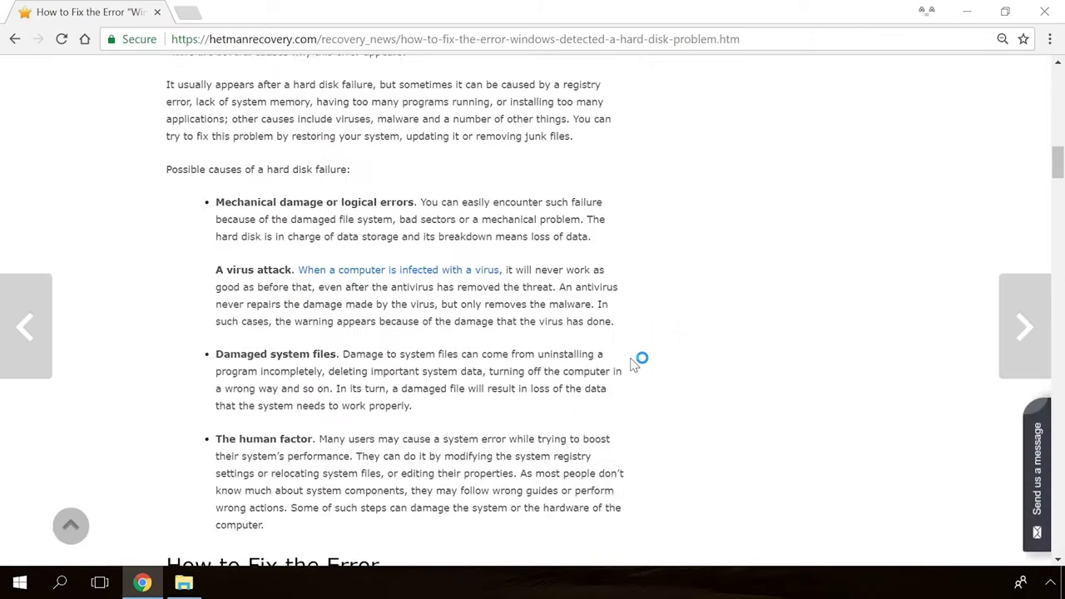
pyautogui.scroll(1, 633, 362)
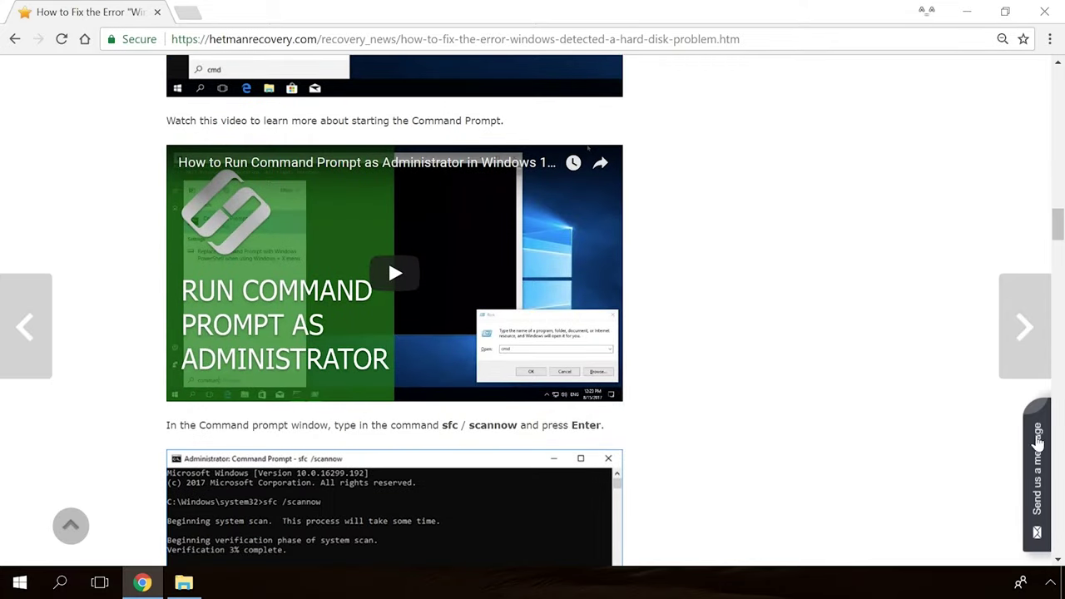
pyautogui.click(1039, 449)
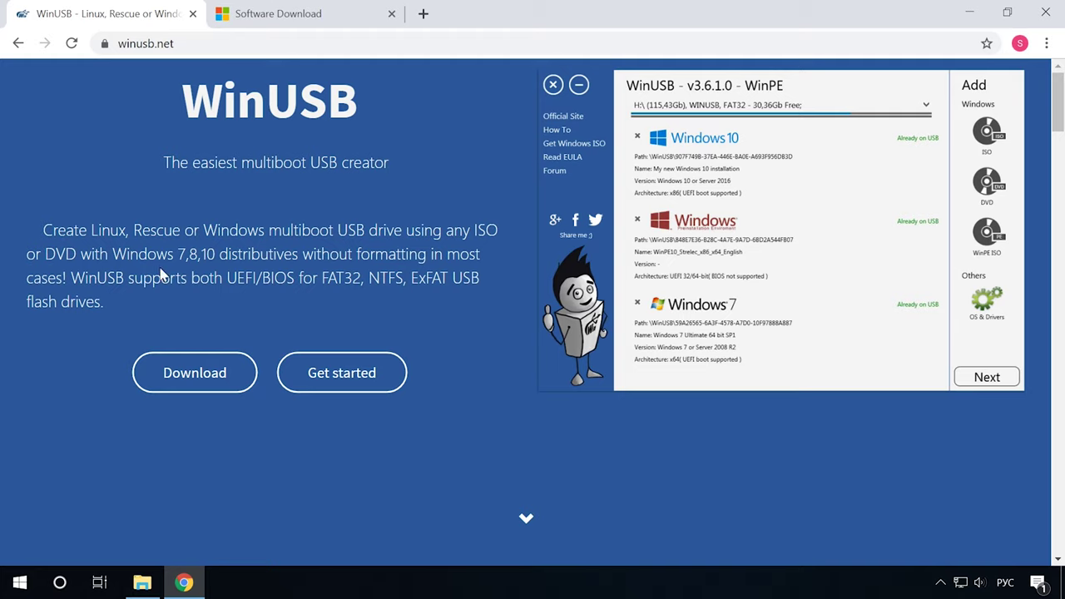
# Step: Download WinUSB.exe from winusb.net and check the file's launch options in the Downloads folder
pyautogui.click(194, 388)
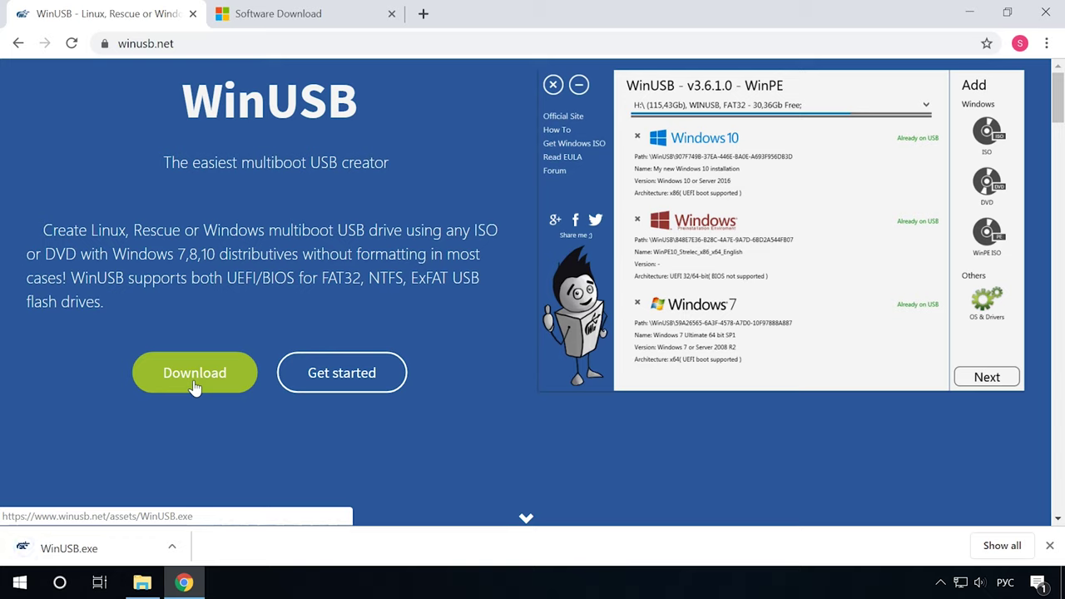
pyautogui.click(142, 582)
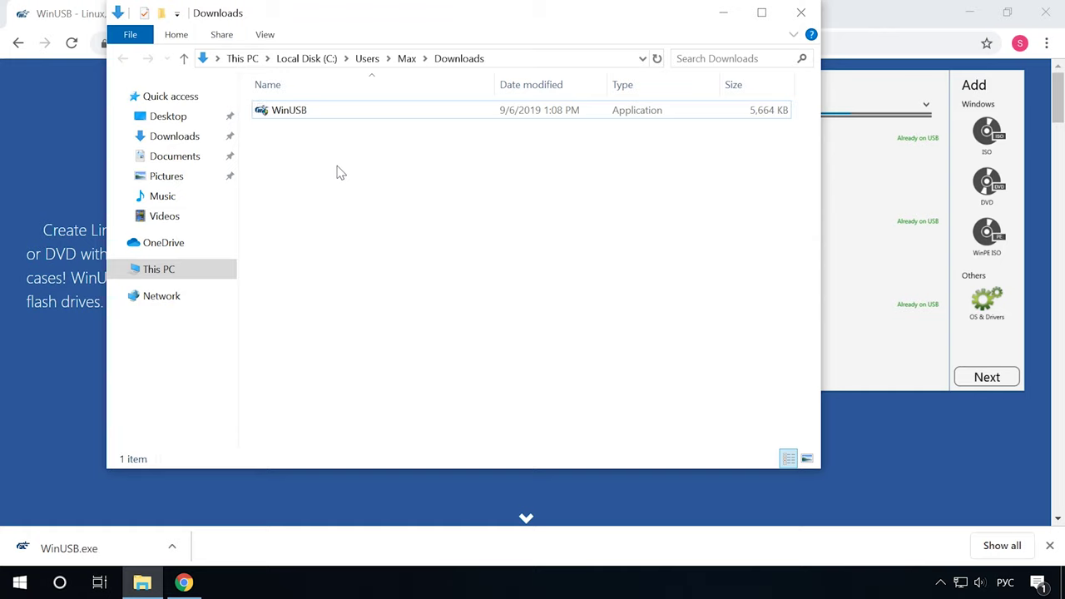
pyautogui.rightClick(286, 109)
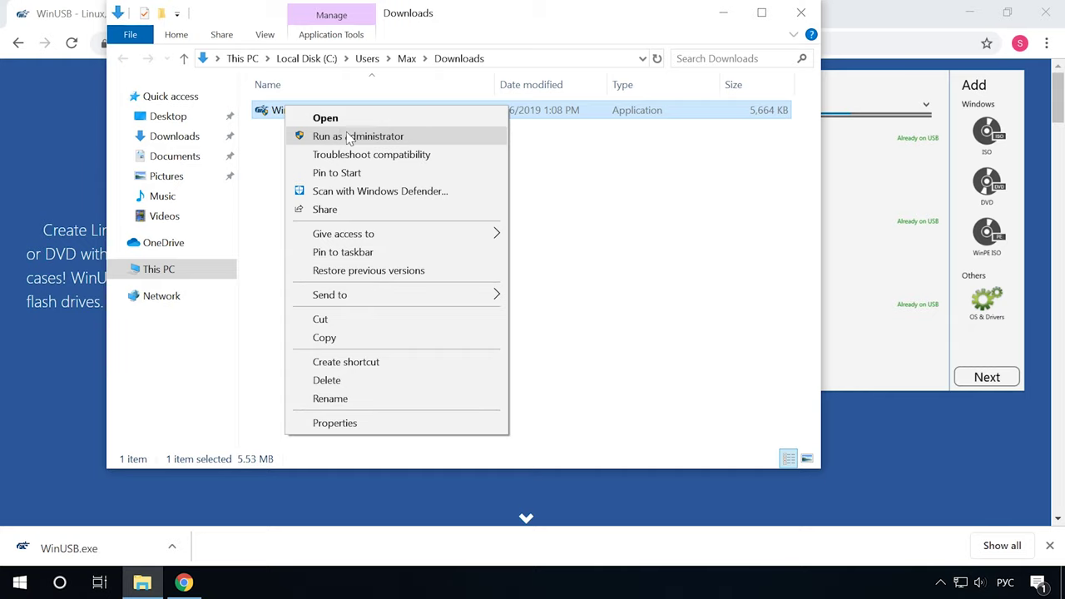
pyautogui.click(889, 17)
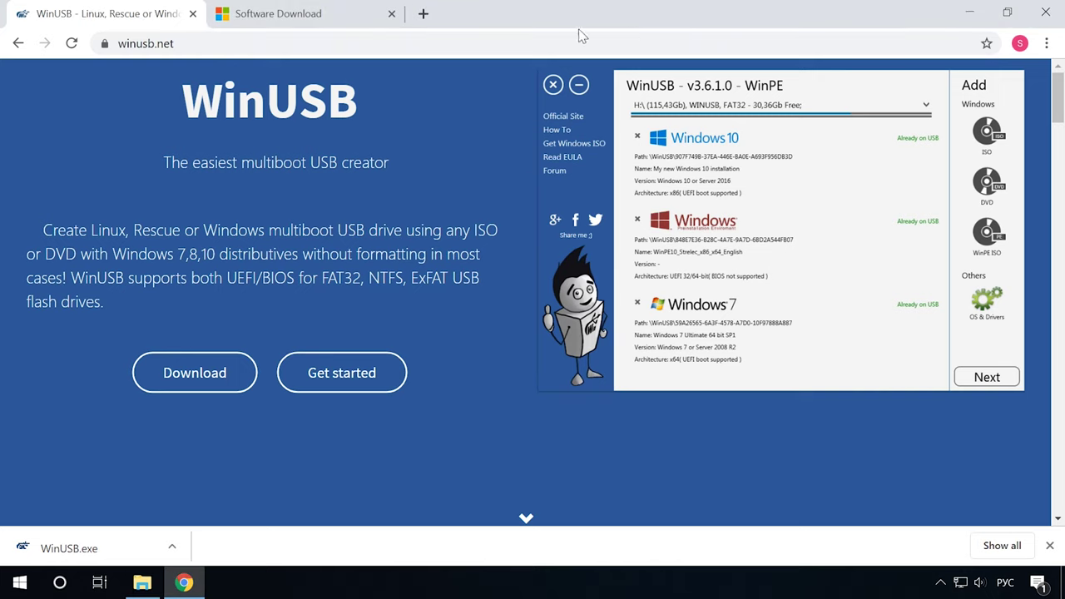
# Step: Open Microsoft's Windows 7 disc image download page and go to the product key field
pyautogui.click(326, 17)
pyautogui.scroll(-2, 199, 250)
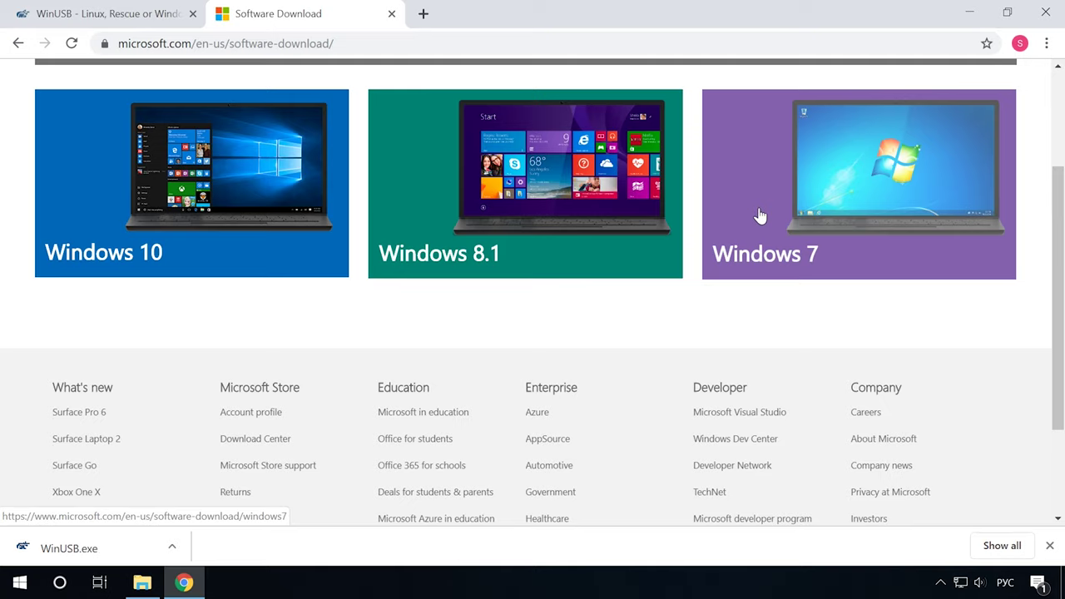
pyautogui.click(759, 215)
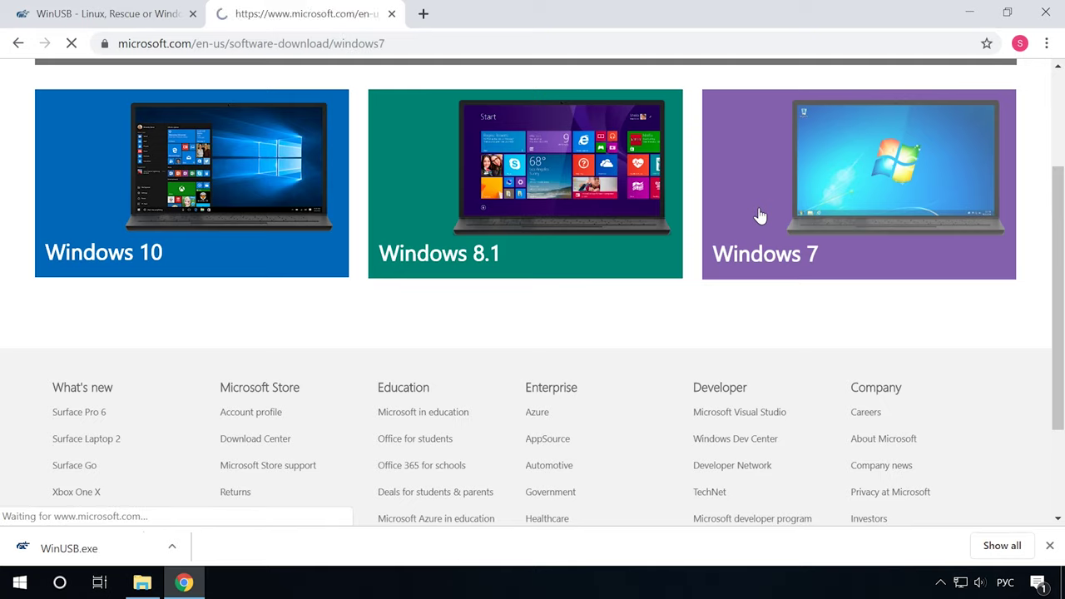
pyautogui.scroll(-5, 760, 215)
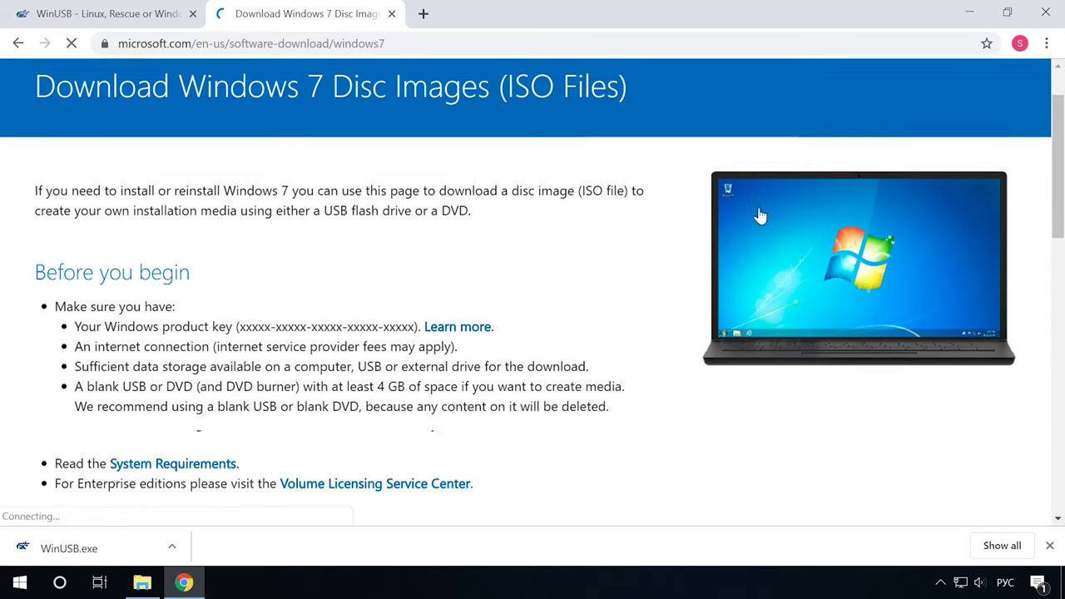
pyautogui.scroll(-2, 666, 230)
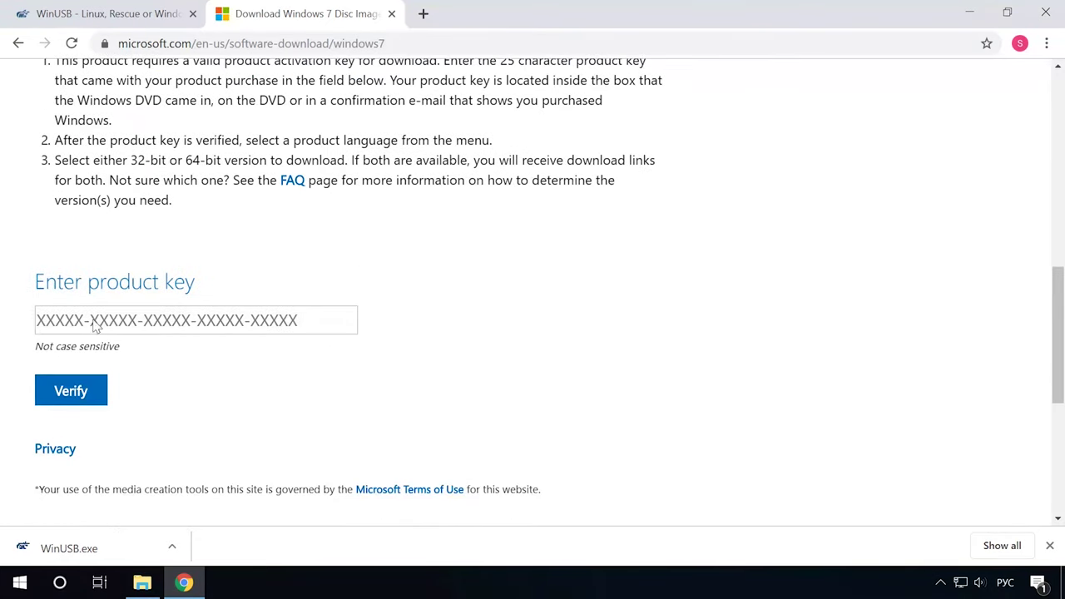
pyautogui.click(55, 324)
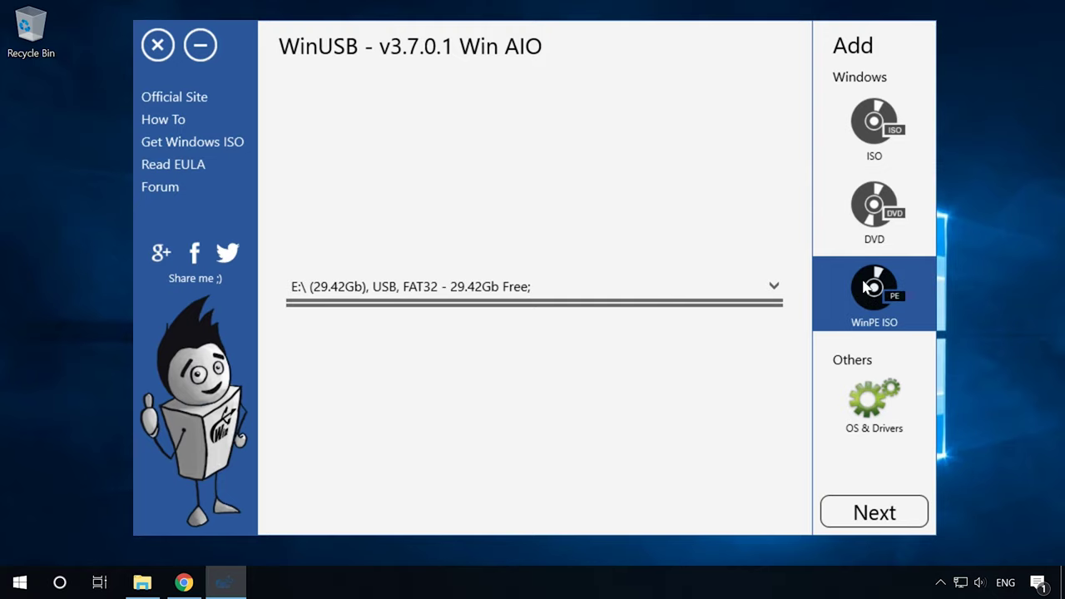
# Step: Review WinUSB's additional OS and driver options for Ubuntu, AVG Rescue, ESET Nod32 and DriverPack, and return to the main window
pyautogui.click(875, 401)
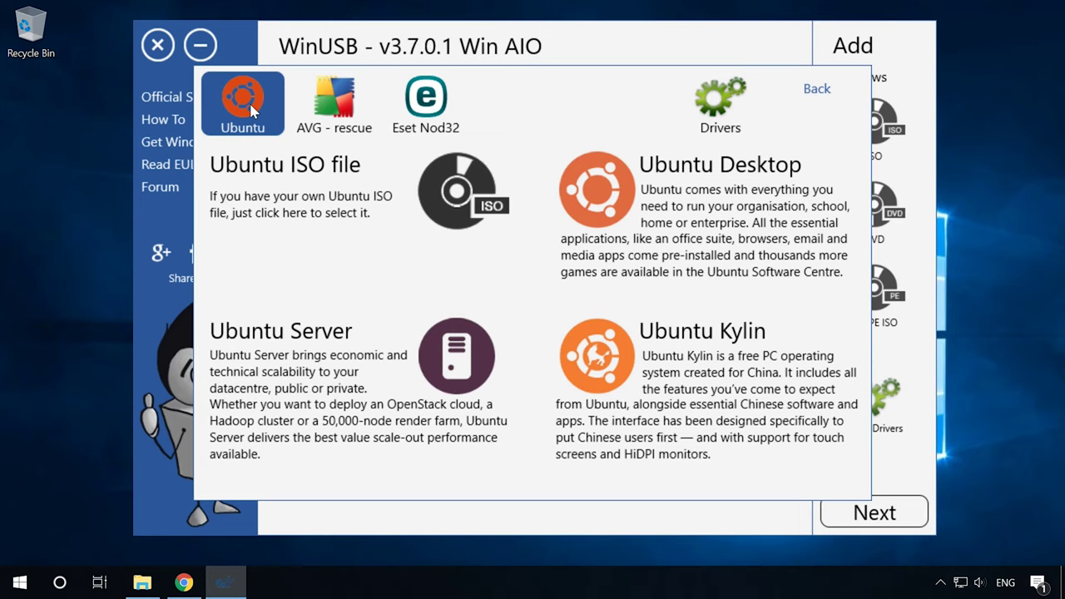
pyautogui.click(328, 109)
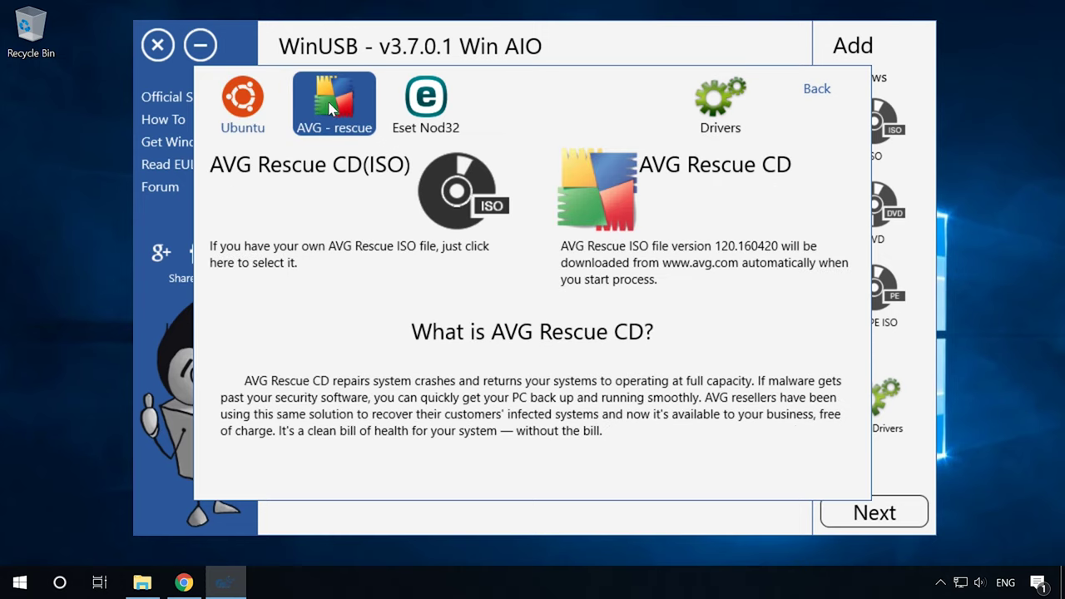
pyautogui.click(412, 102)
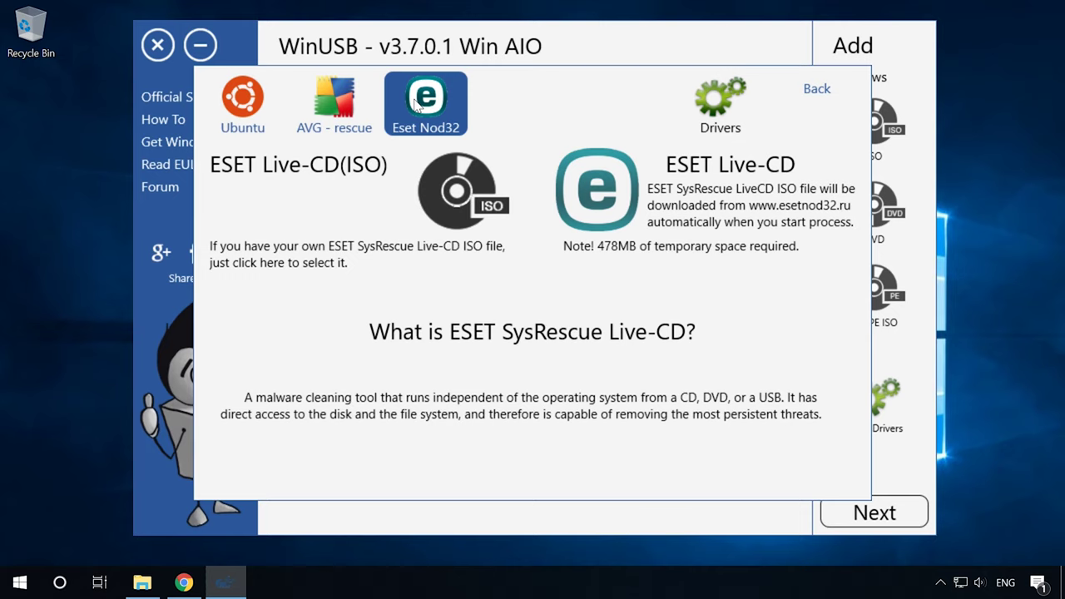
pyautogui.click(718, 106)
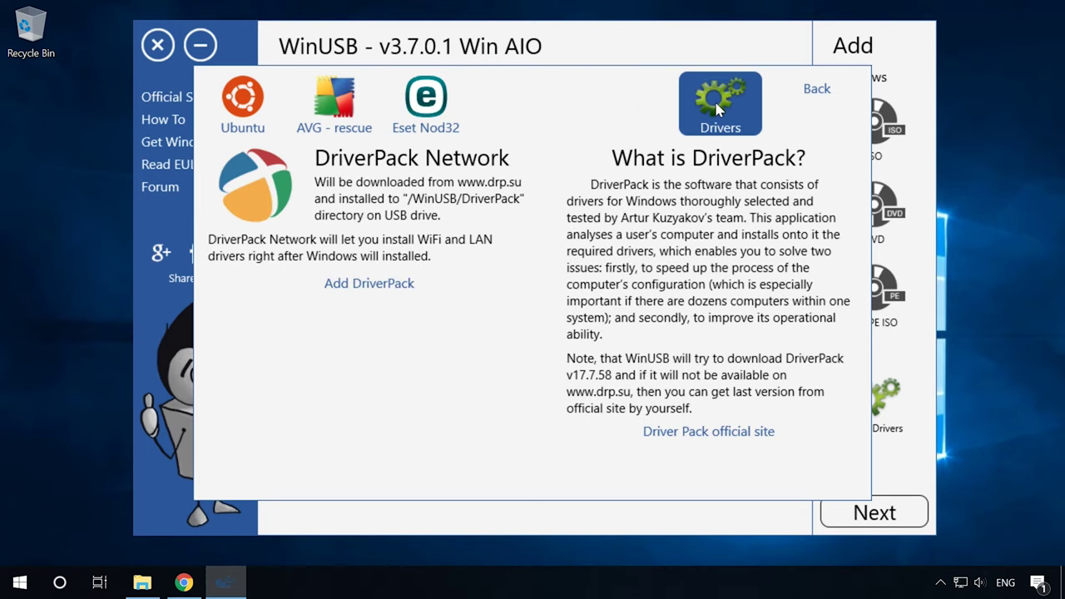
pyautogui.click(816, 90)
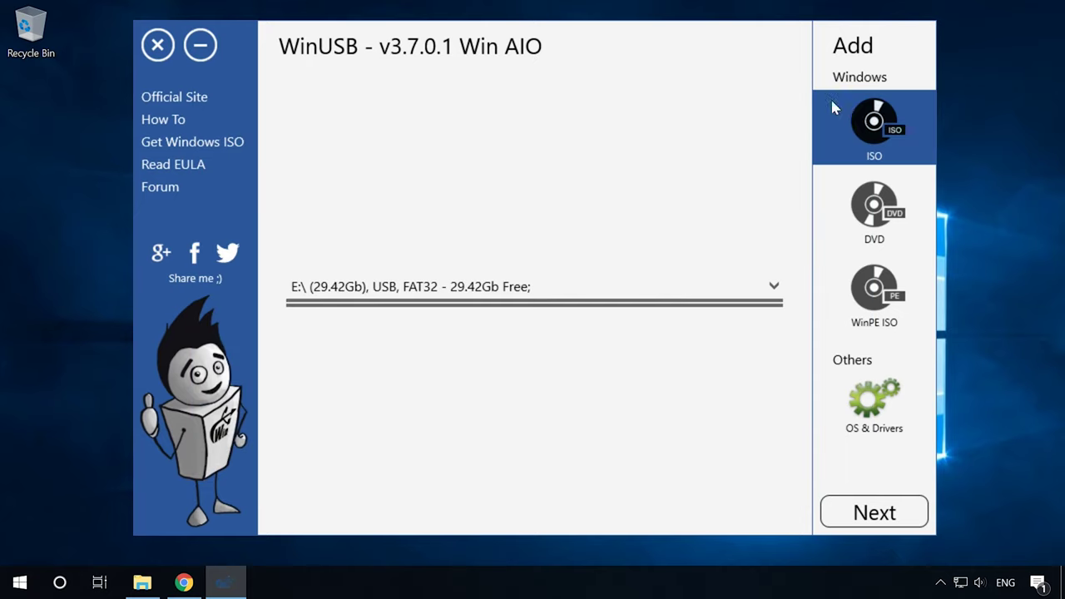
# Step: Add the en_windows_7_professional_sp1_x64.iso image to the USB drive's distribution list, keeping its default name
pyautogui.click(871, 122)
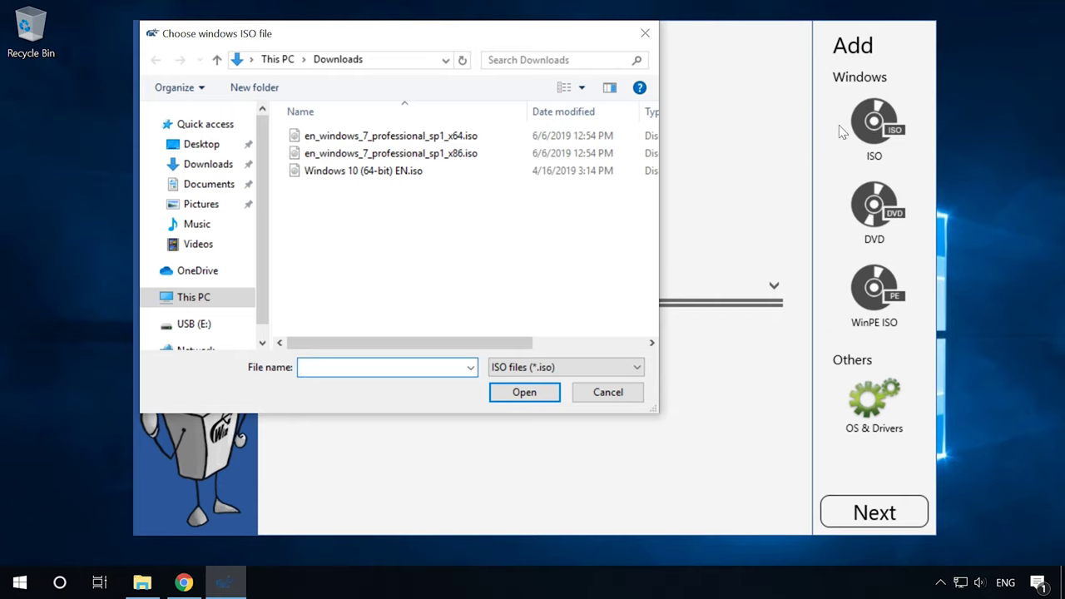
pyautogui.click(430, 137)
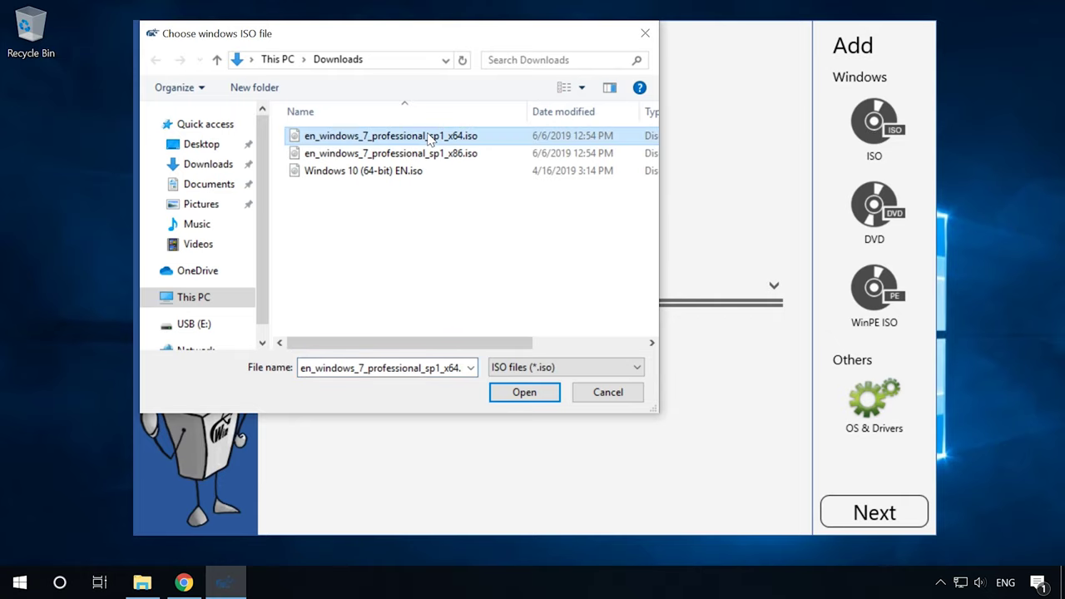
pyautogui.click(517, 392)
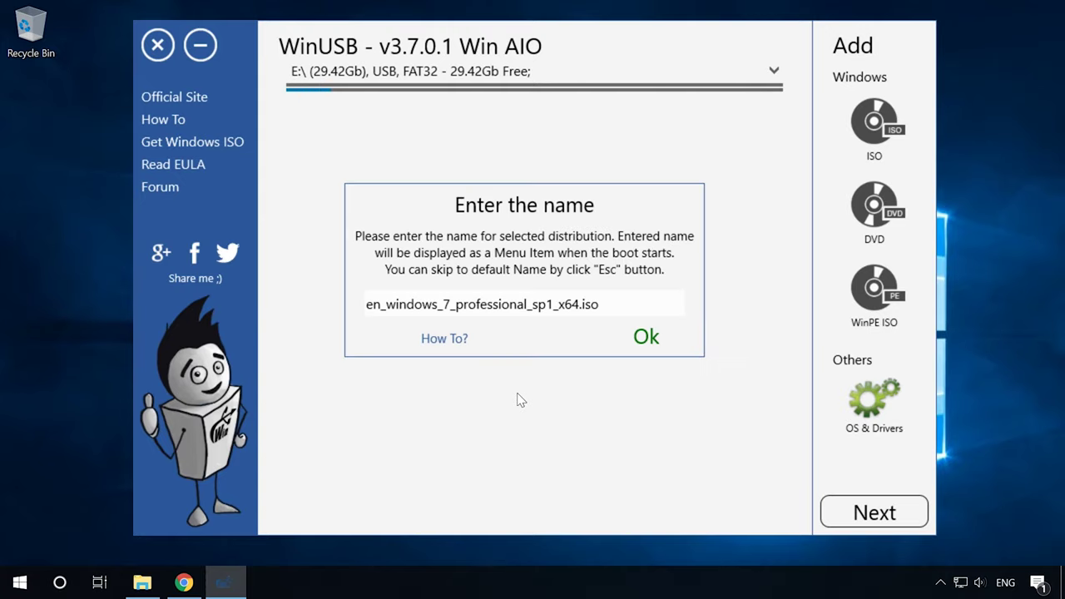
pyautogui.click(636, 345)
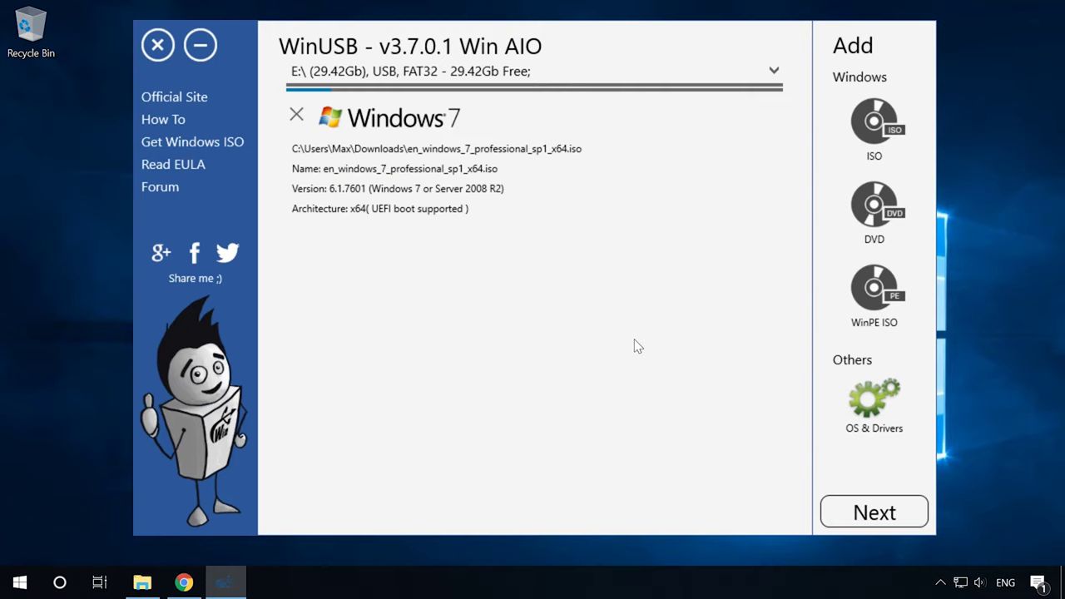
# Step: Add the Windows 10 (64-bit) EN.iso image to the USB drive's distribution list, keeping its default name
pyautogui.click(859, 130)
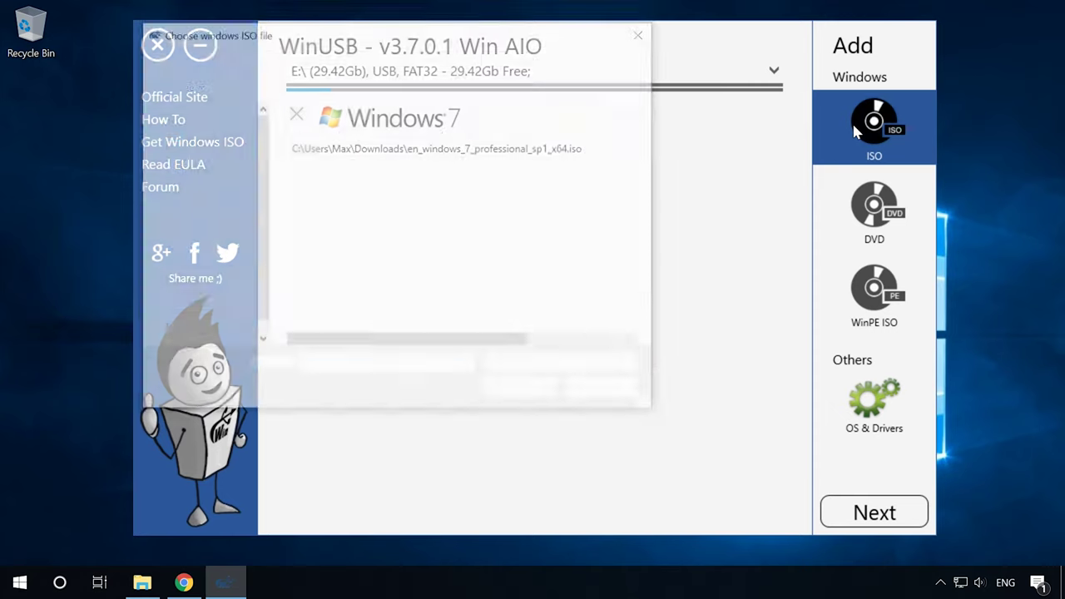
pyautogui.click(428, 172)
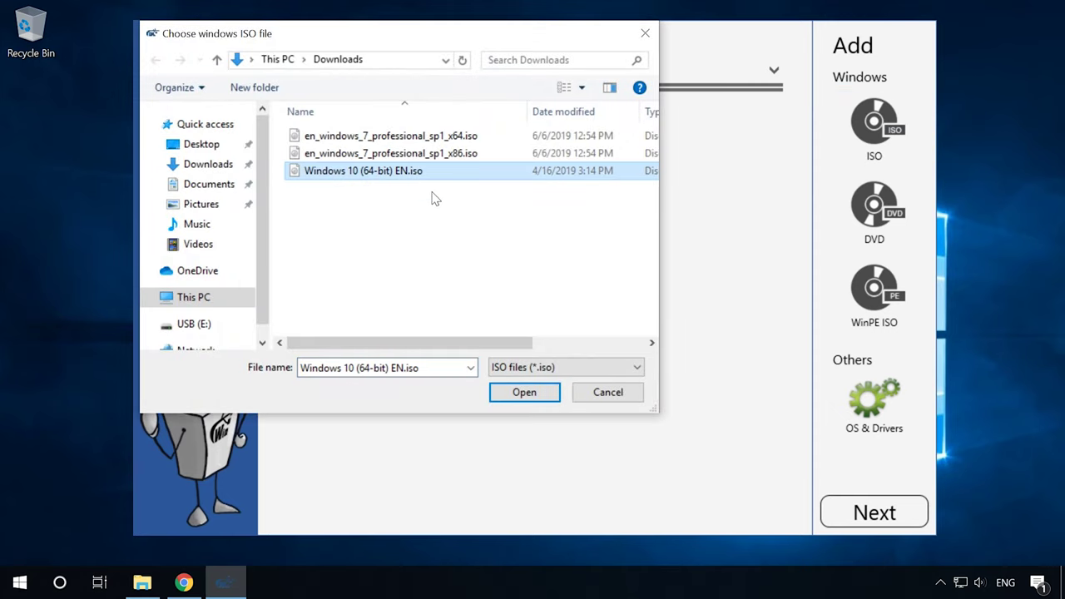
pyautogui.click(520, 392)
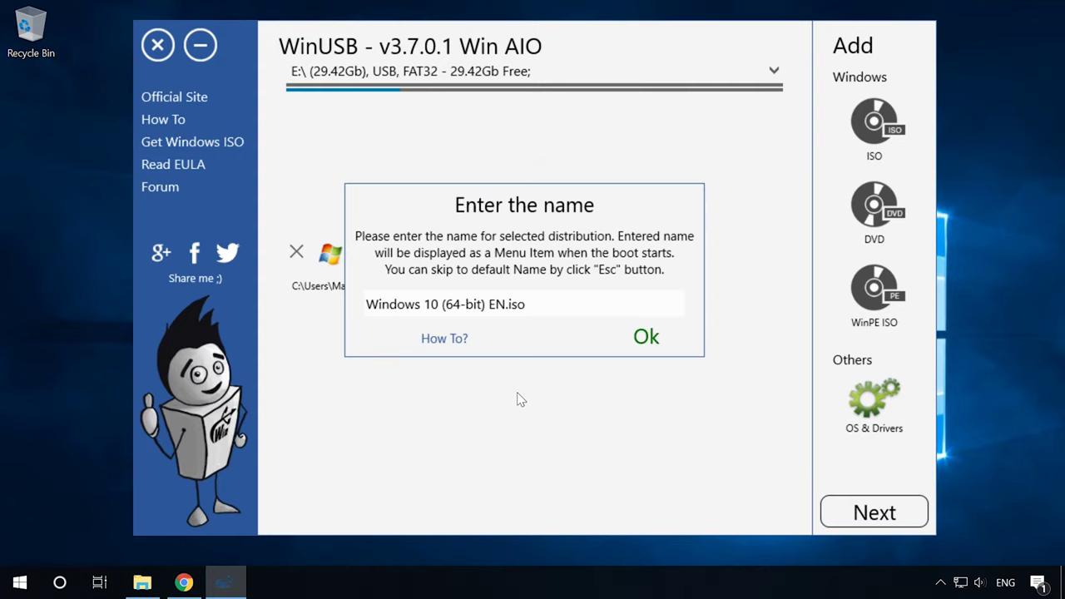
pyautogui.click(646, 340)
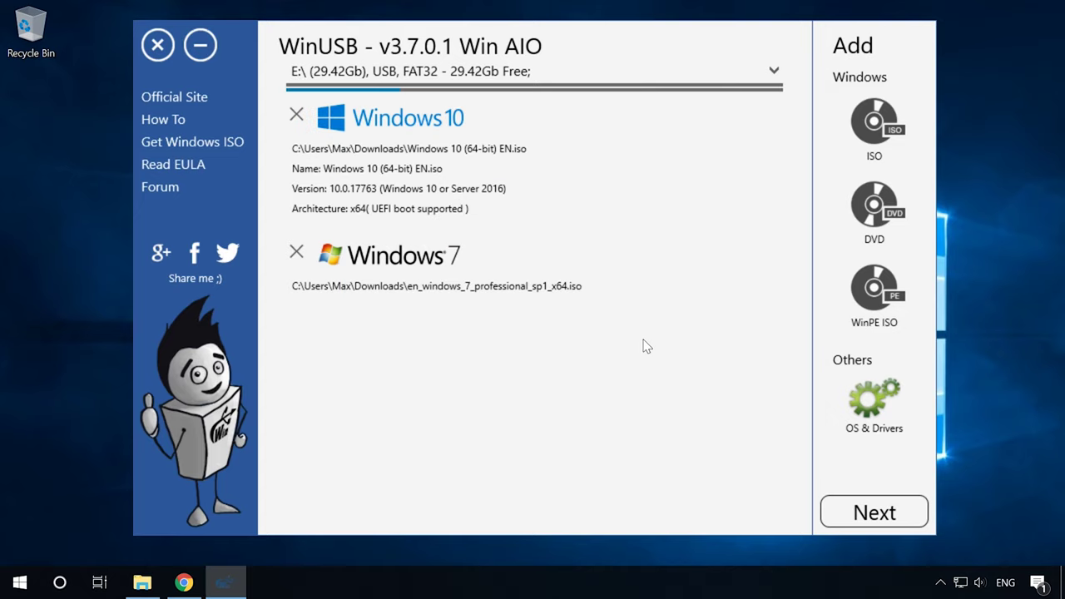
# Step: Add the auto-downloaded 64-bit Ubuntu Desktop 18.04 to the distribution list from the additional OS options, keeping its default name
pyautogui.click(863, 296)
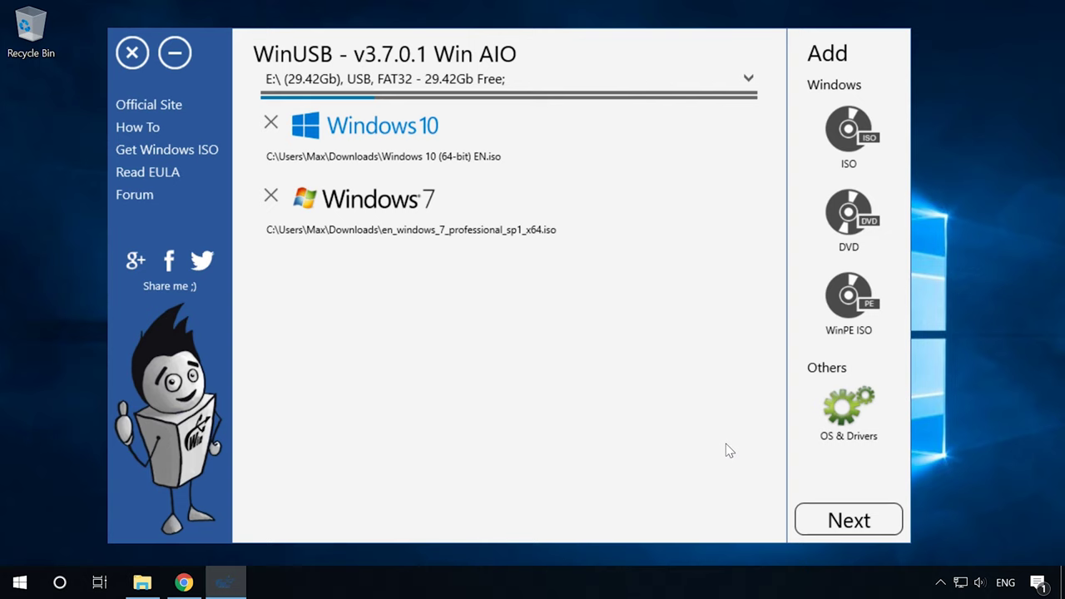
pyautogui.click(835, 422)
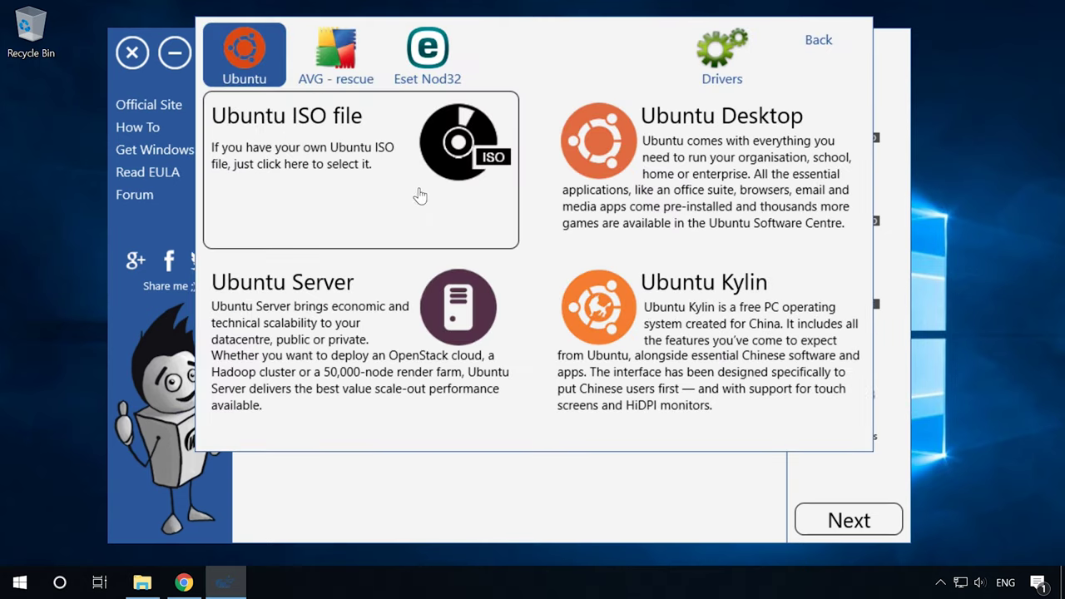
pyautogui.click(362, 160)
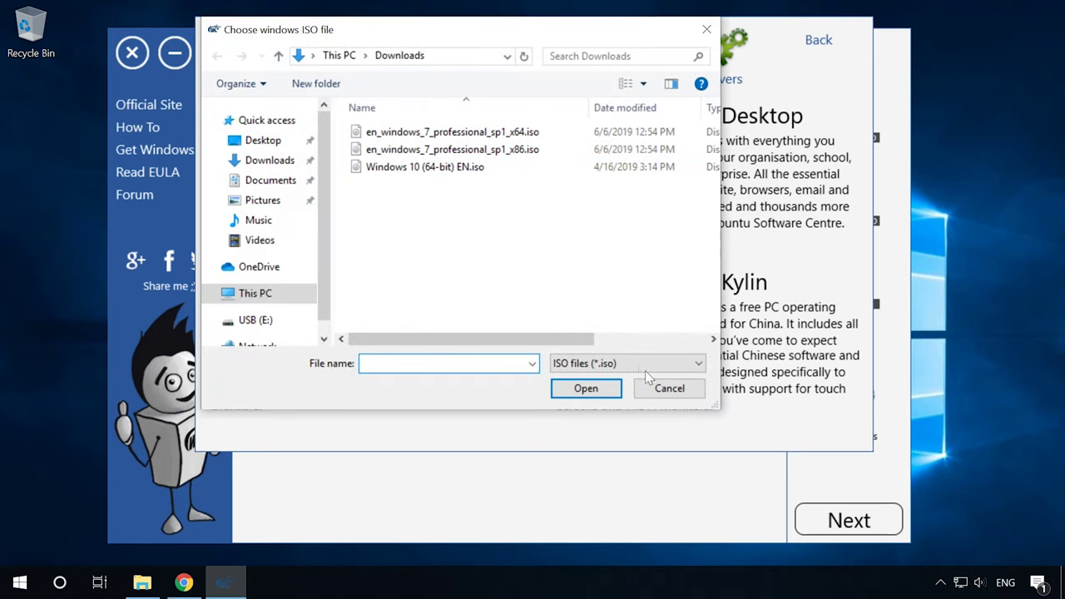
pyautogui.click(671, 387)
pyautogui.moveTo(710, 196)
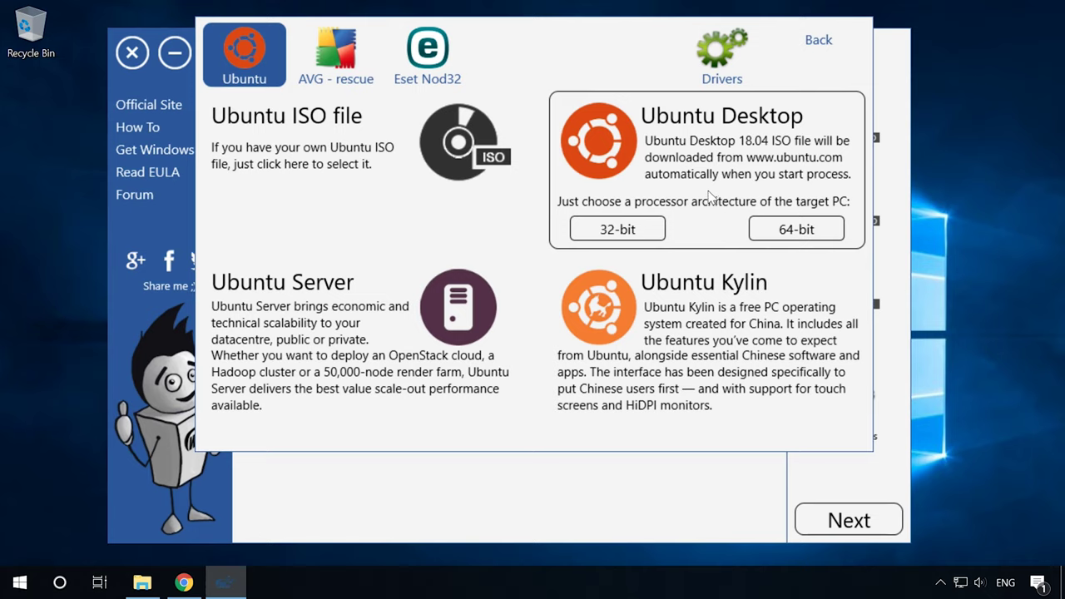
pyautogui.click(782, 237)
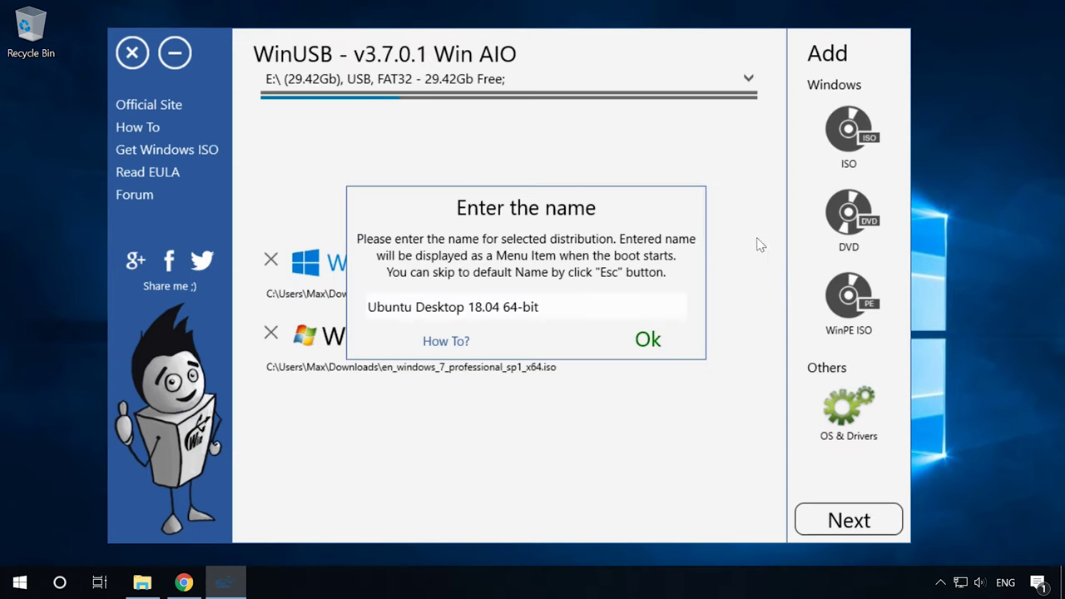
pyautogui.click(645, 340)
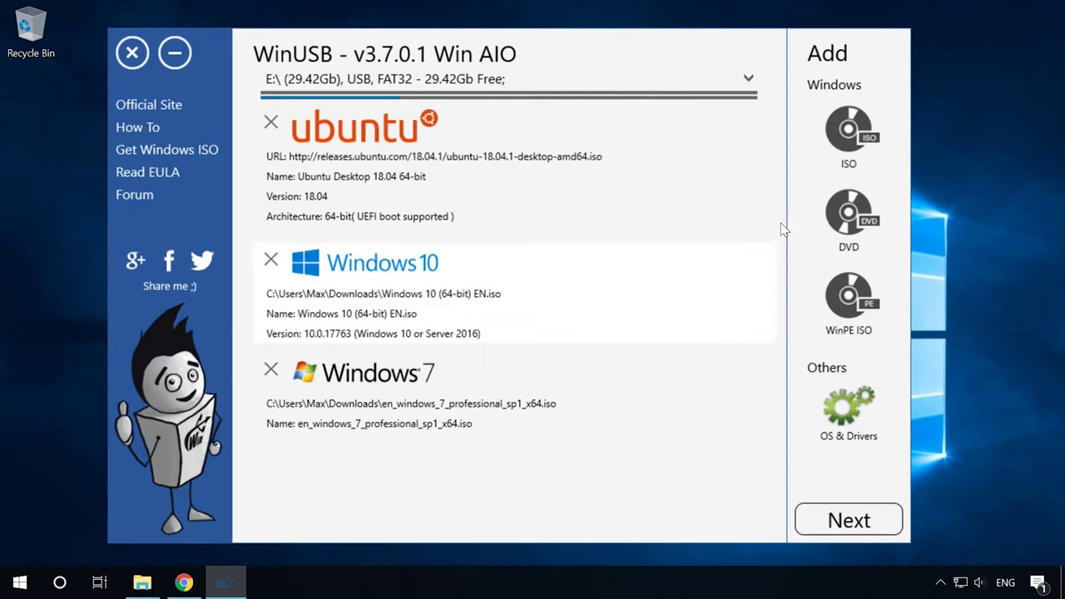
# Step: Try to add the en_windows_7_professional_sp1_x86.iso image to the distribution list
pyautogui.click(835, 144)
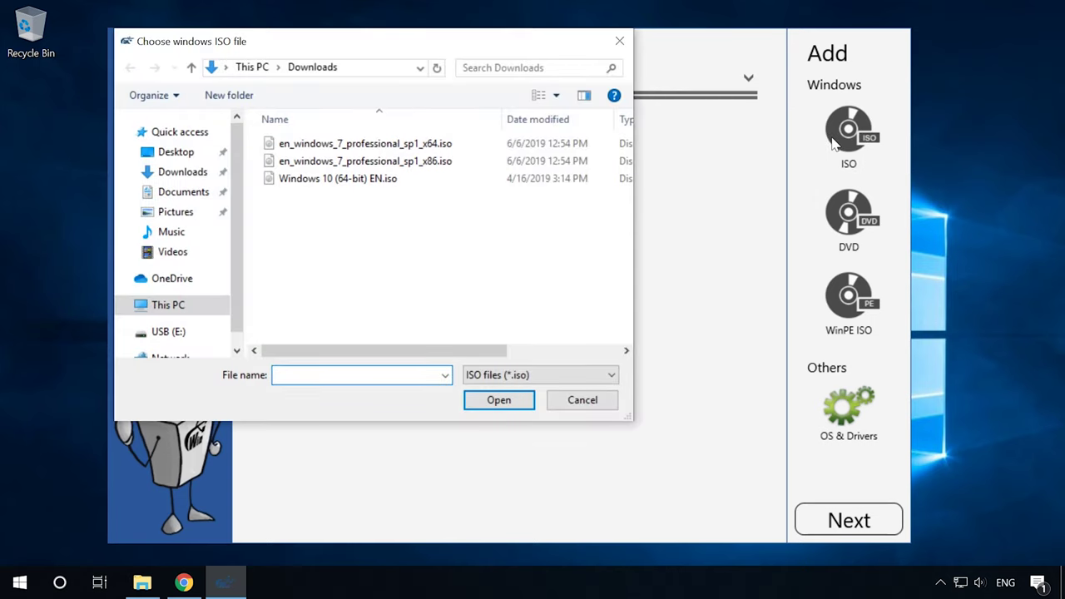
pyautogui.click(448, 164)
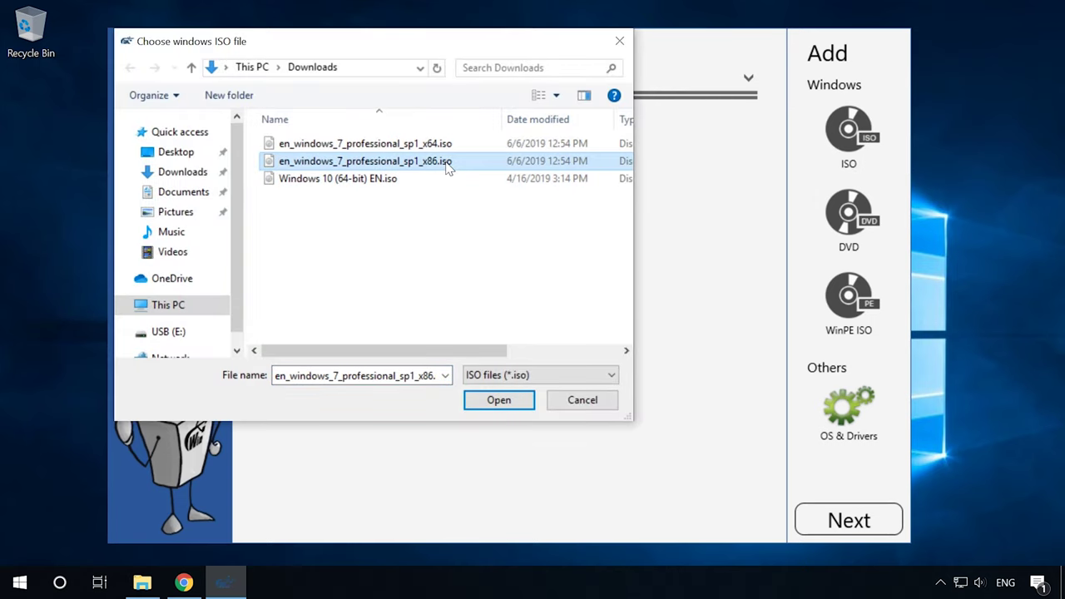
pyautogui.click(497, 401)
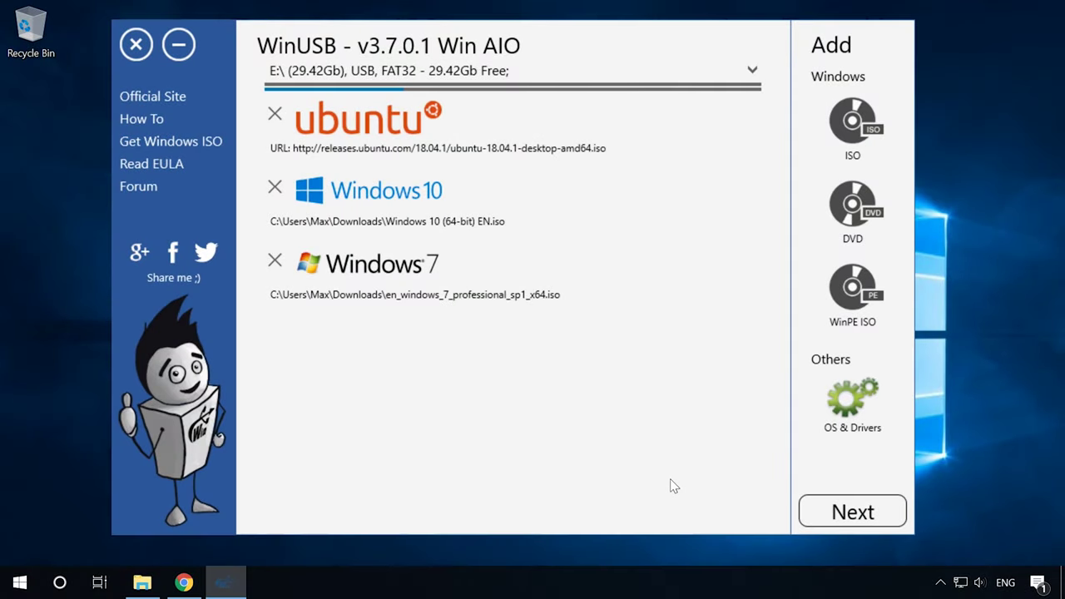
# Step: Review the driver options offered among the additional operating systems and drivers
pyautogui.click(851, 414)
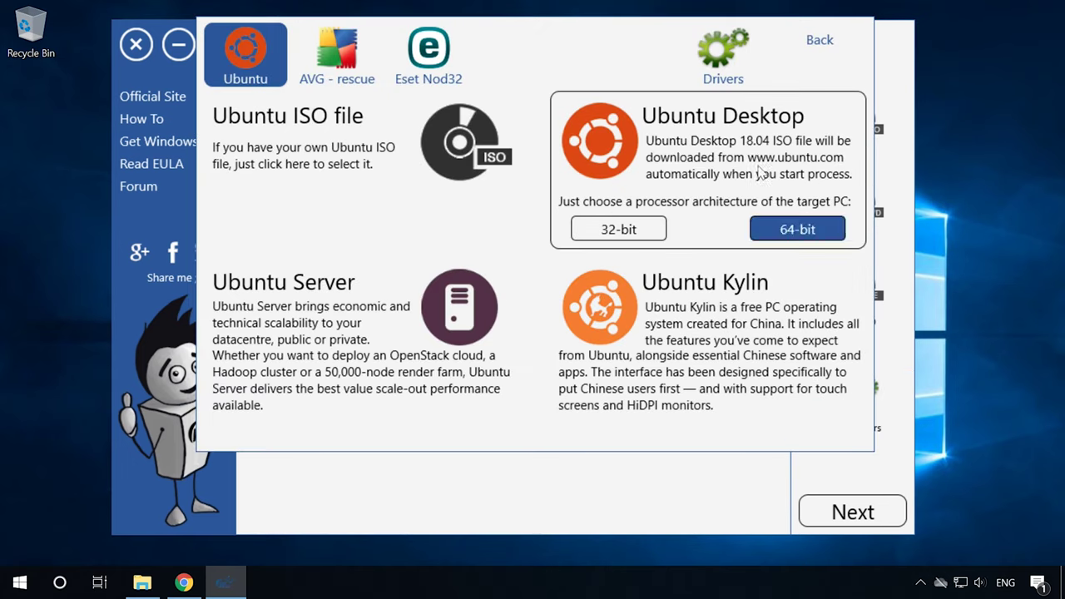
pyautogui.click(722, 70)
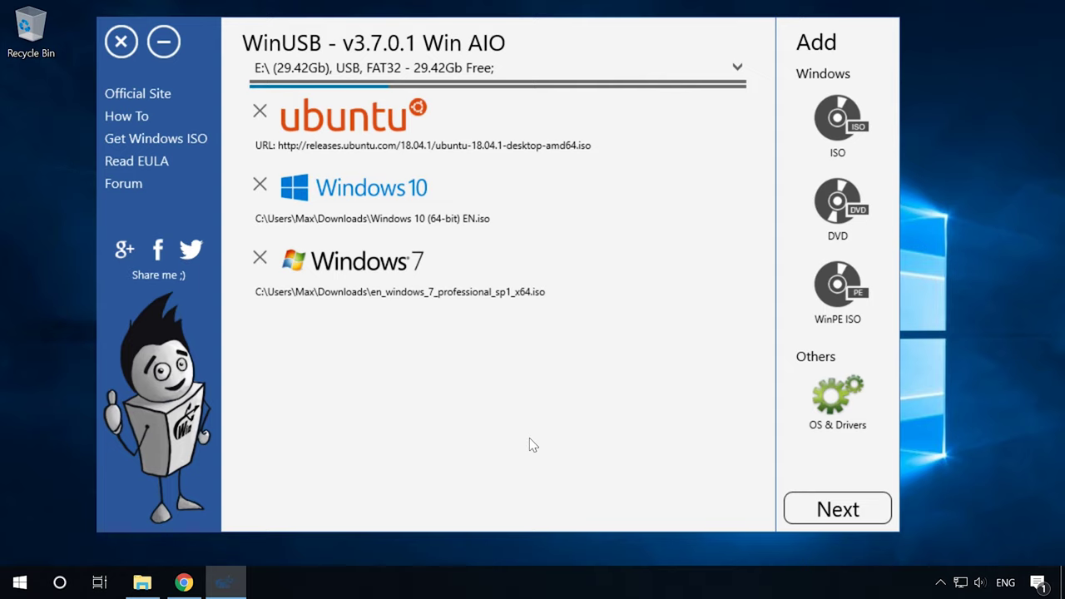
# Step: Format the E: USB drive to FAT32 and write the listed Ubuntu, Windows 10 and Windows 7 distributions to it
pyautogui.click(824, 510)
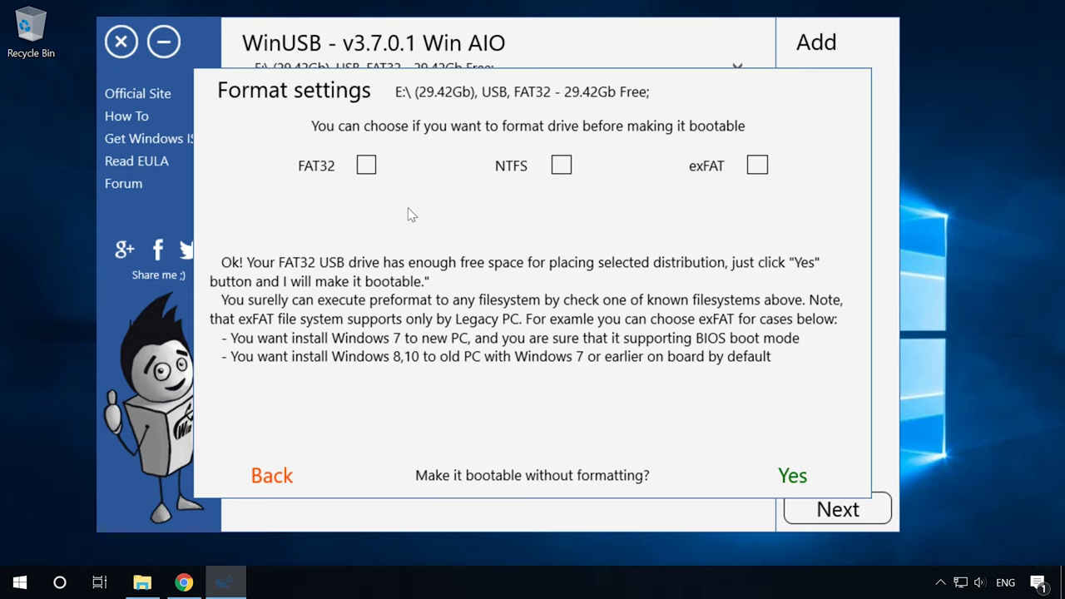
pyautogui.click(369, 166)
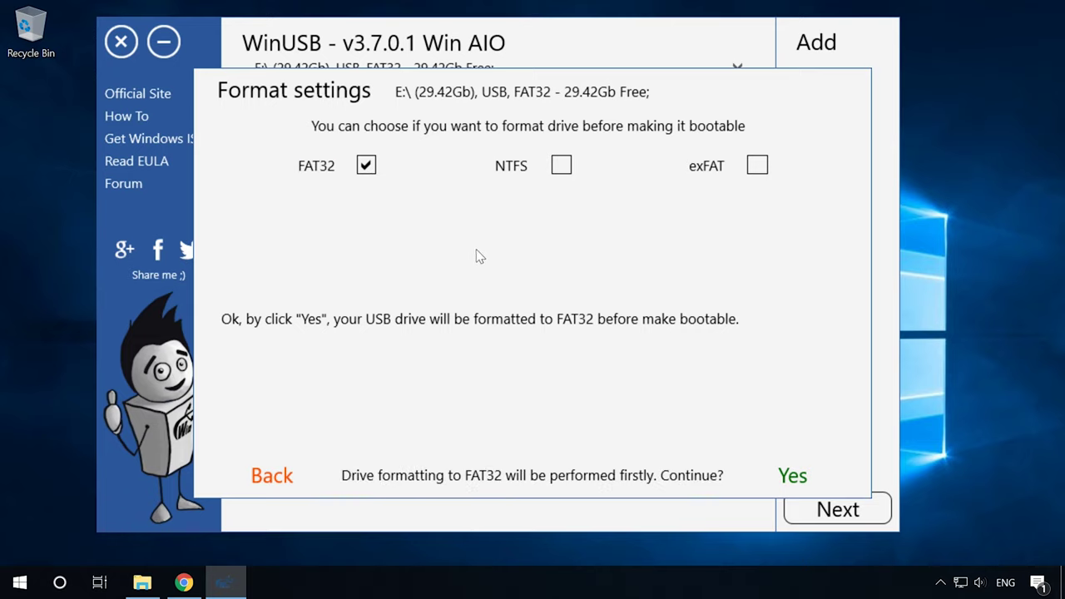
pyautogui.click(795, 476)
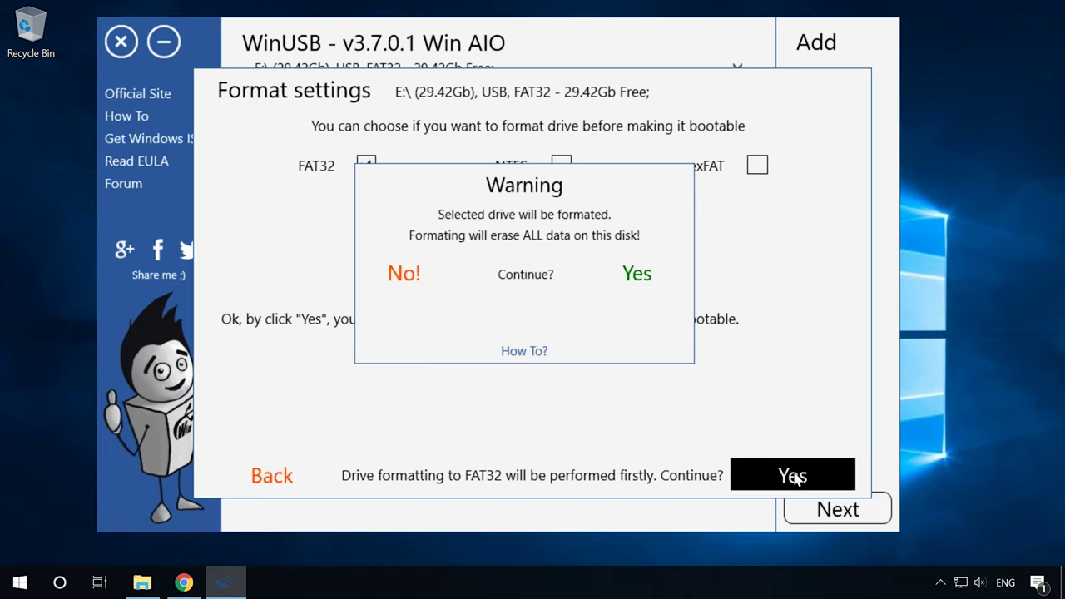
pyautogui.click(635, 275)
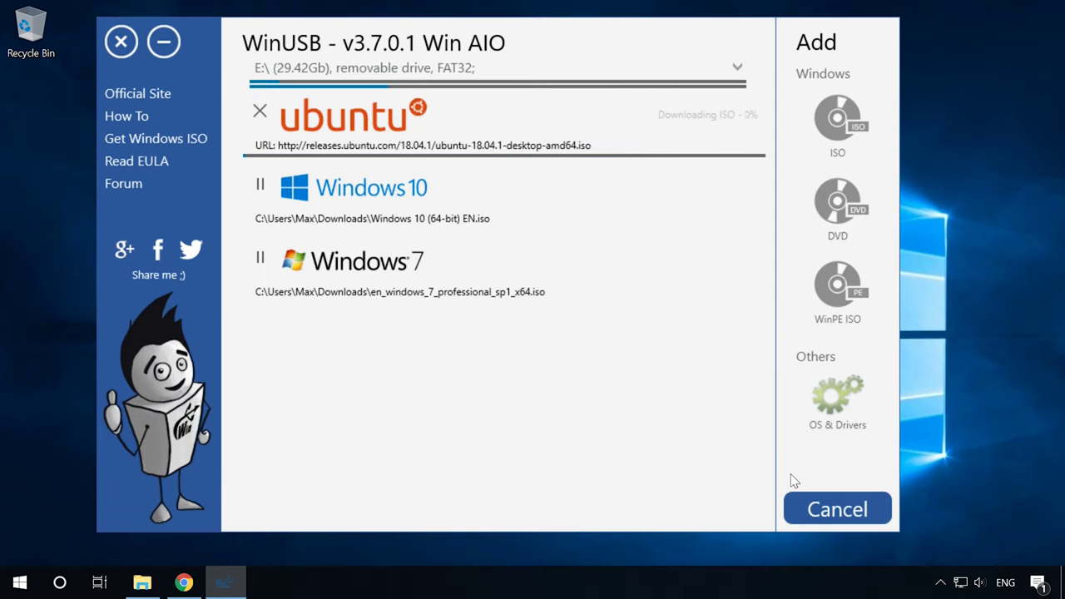
pyautogui.moveTo(638, 135)
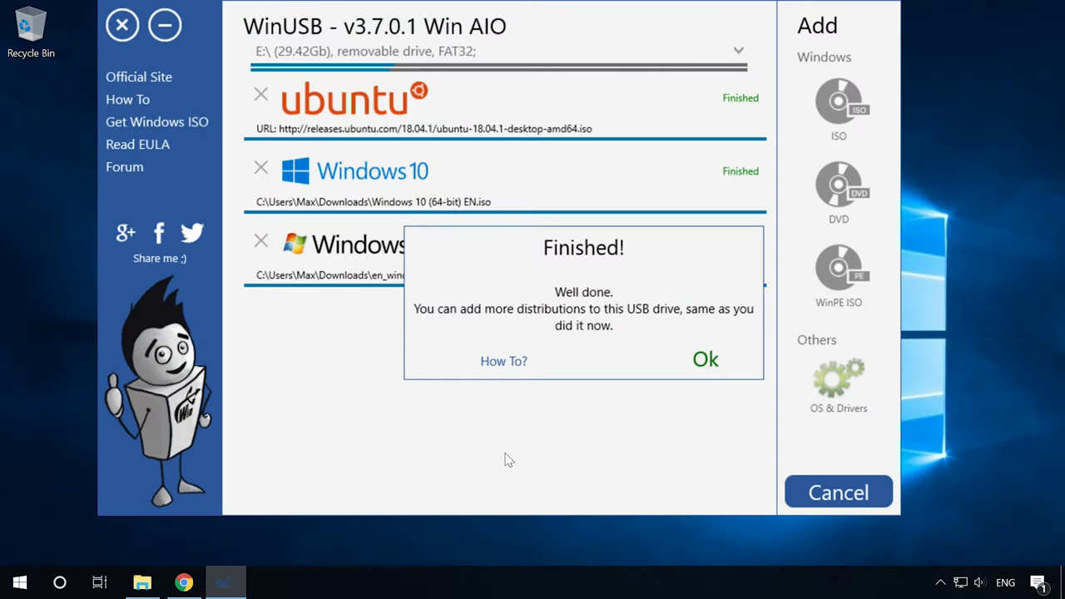
pyautogui.click(701, 362)
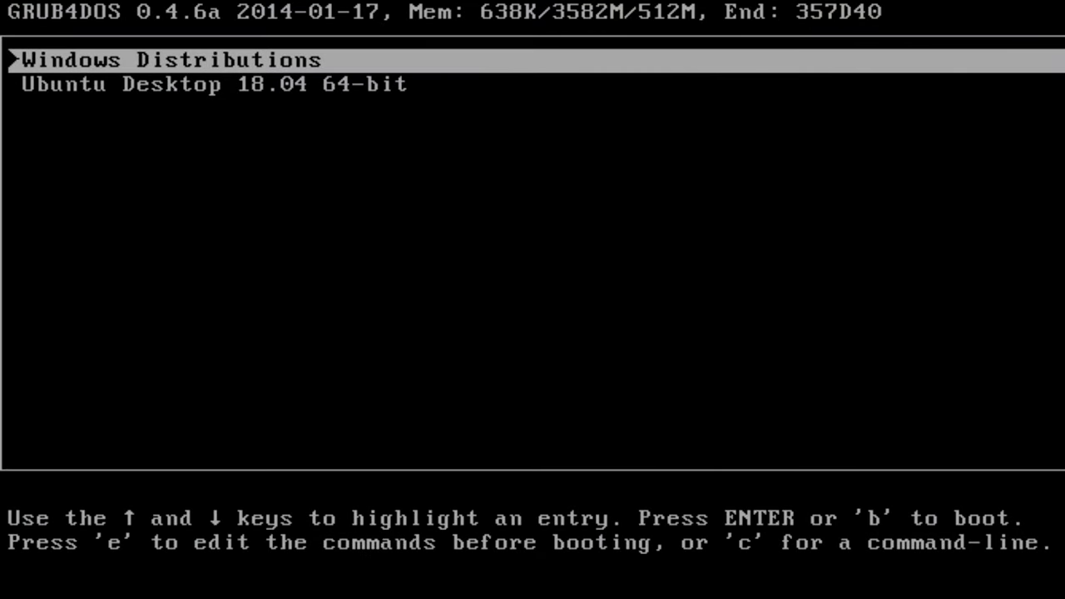
# Step: Open Windows Distributions in the USB drive's boot menu and highlight the Windows 7 ultimate entry
pyautogui.press('Down')
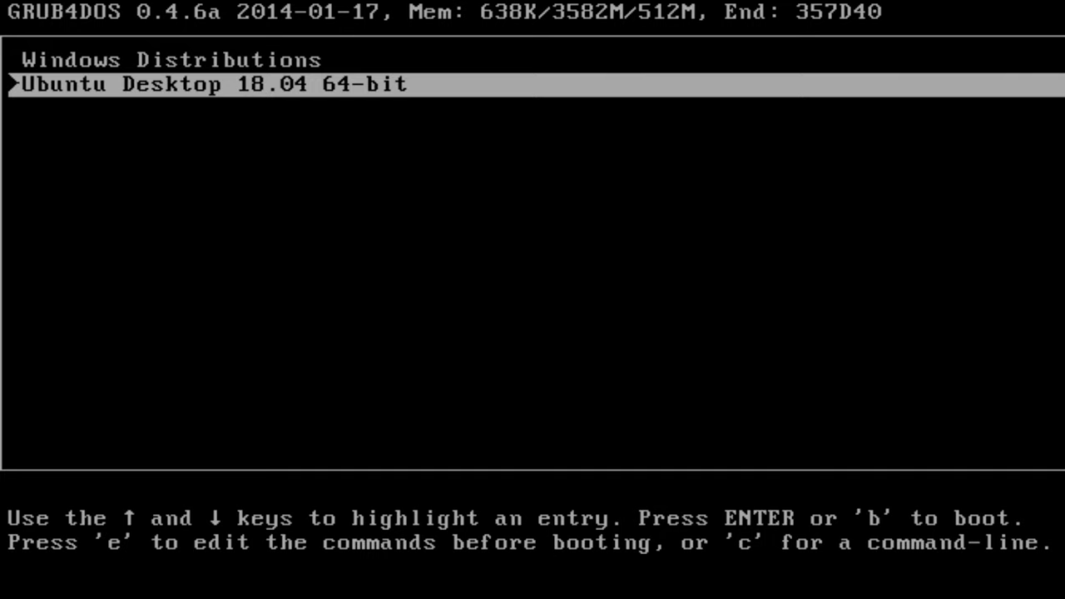
pyautogui.press('Up')
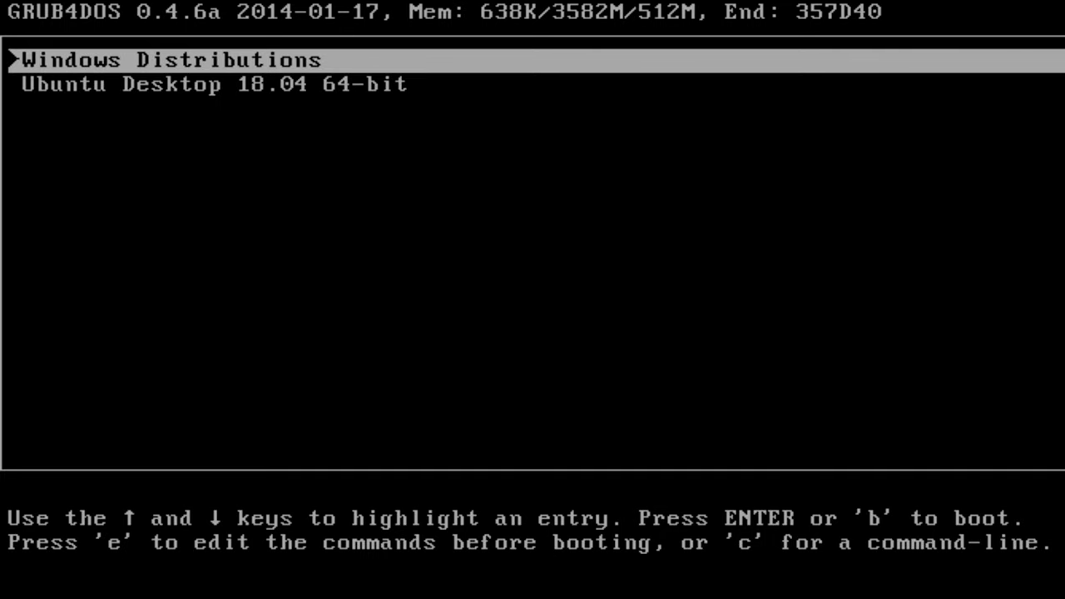
pyautogui.press('Return')
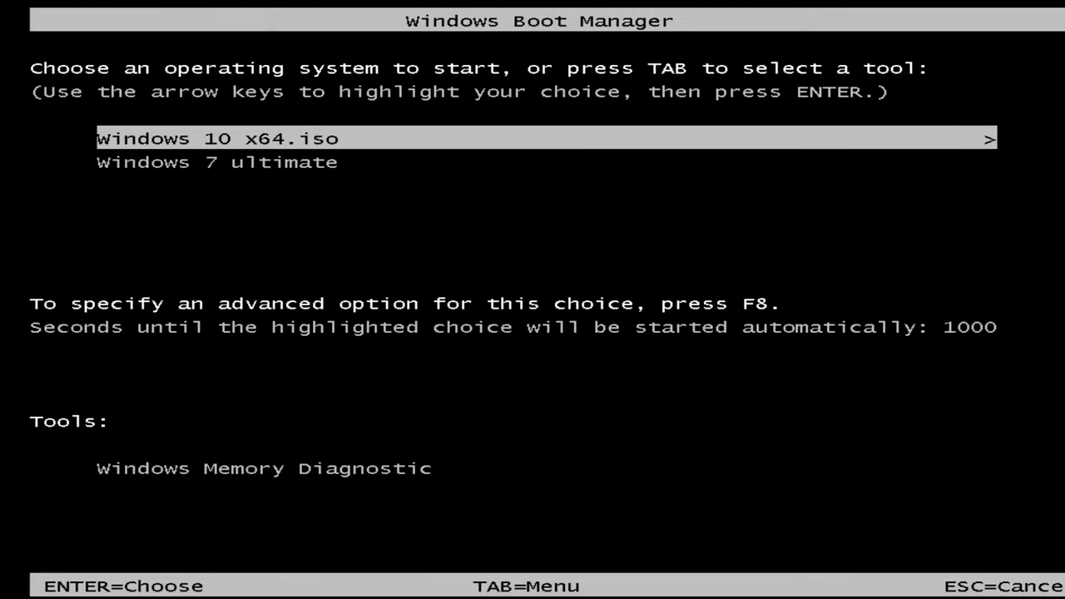
pyautogui.press('Down')
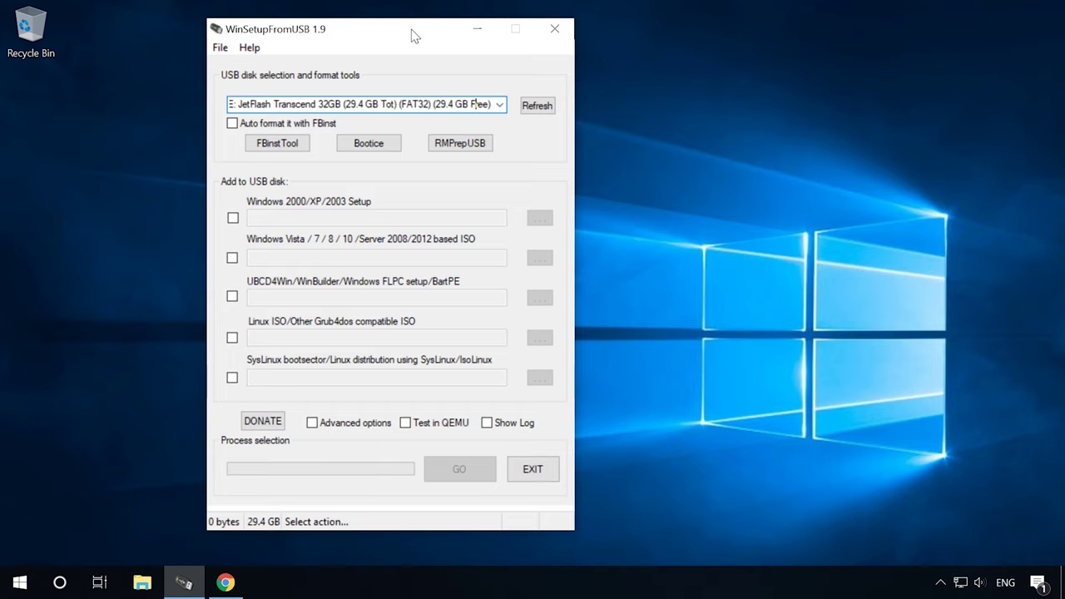
# Step: Switch to Chrome and get WinSetupFromUSB 1.9.exe from the winsetupfromusb.com downloads page
pyautogui.click(223, 583)
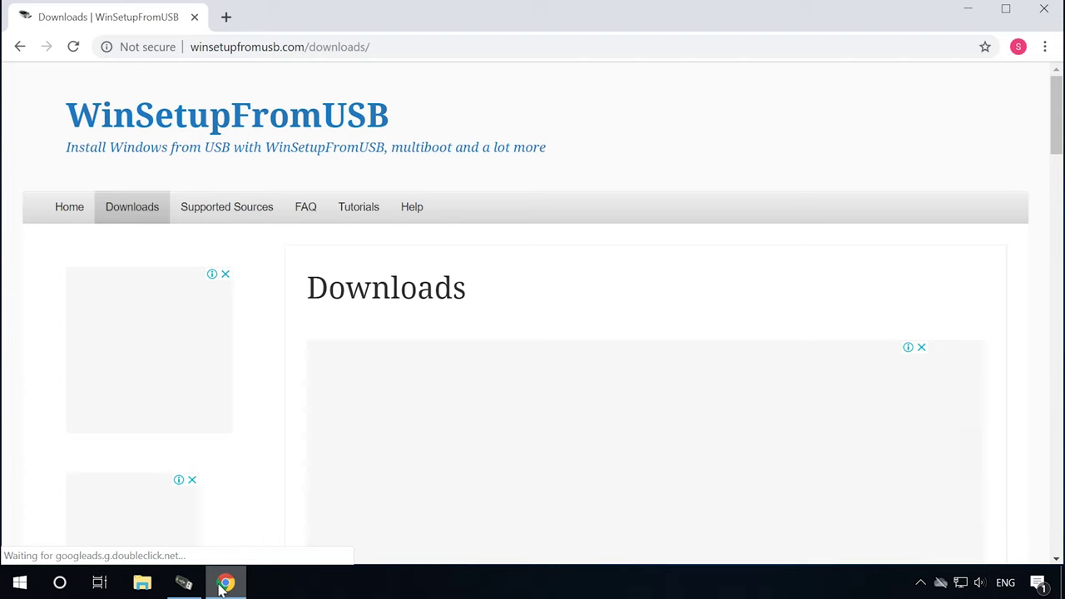
pyautogui.scroll(-8, 856, 182)
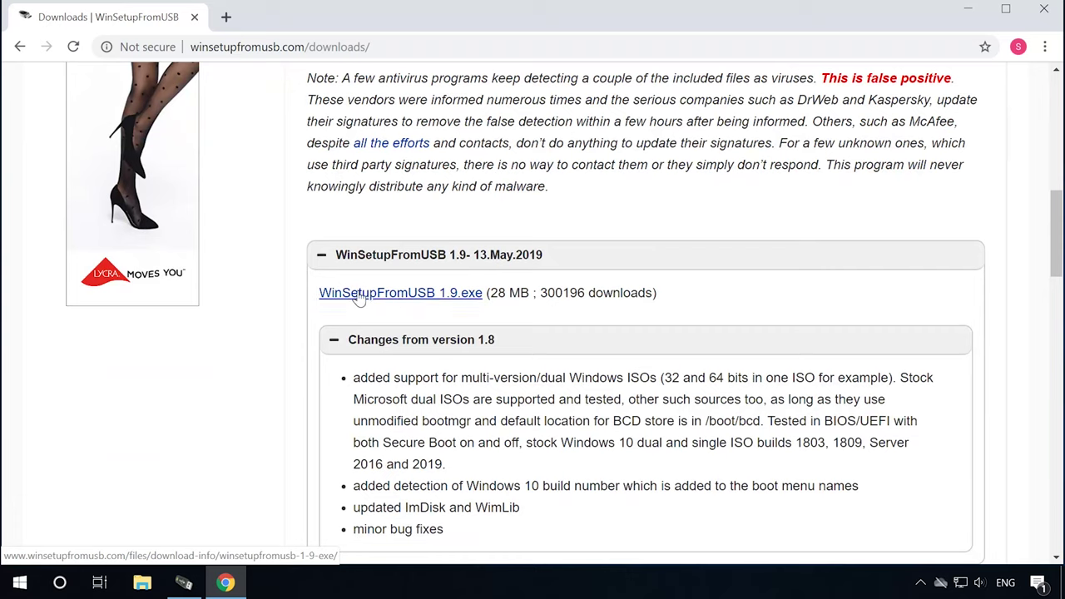
pyautogui.click(424, 293)
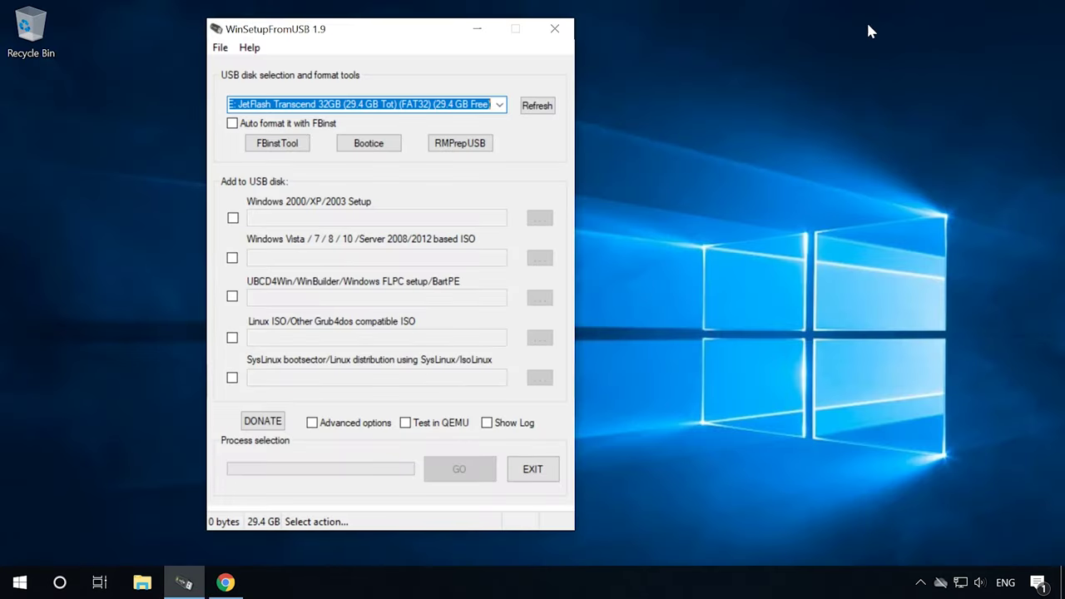
# Step: Choose the E: JetFlash Transcend 32GB drive as the target and enable automatic FBinst formatting with FAT32
pyautogui.moveTo(408, 36); pyautogui.dragTo(503, 43)
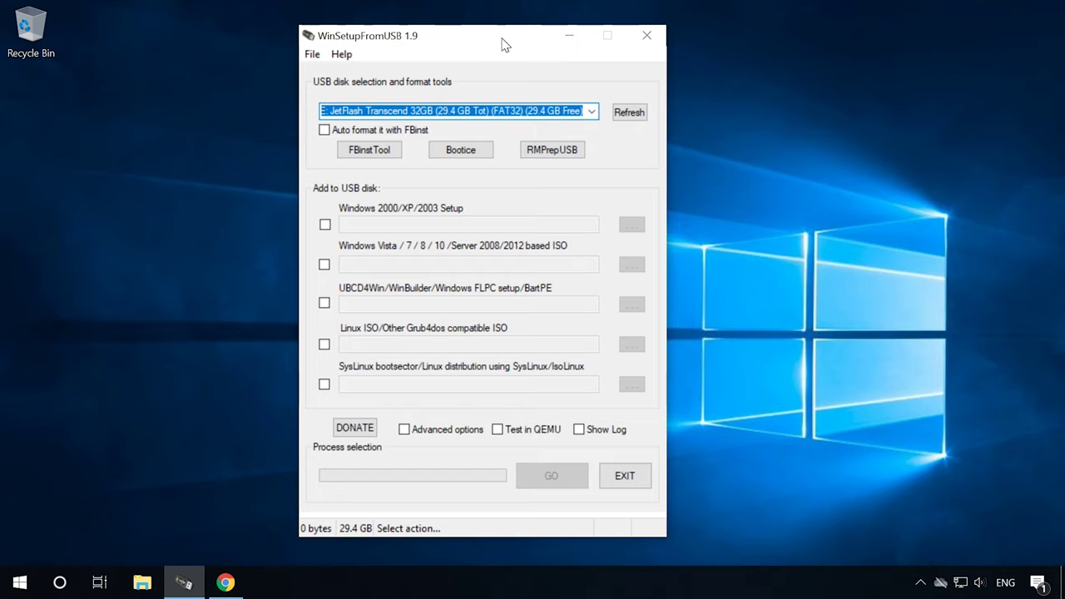
pyautogui.click(578, 113)
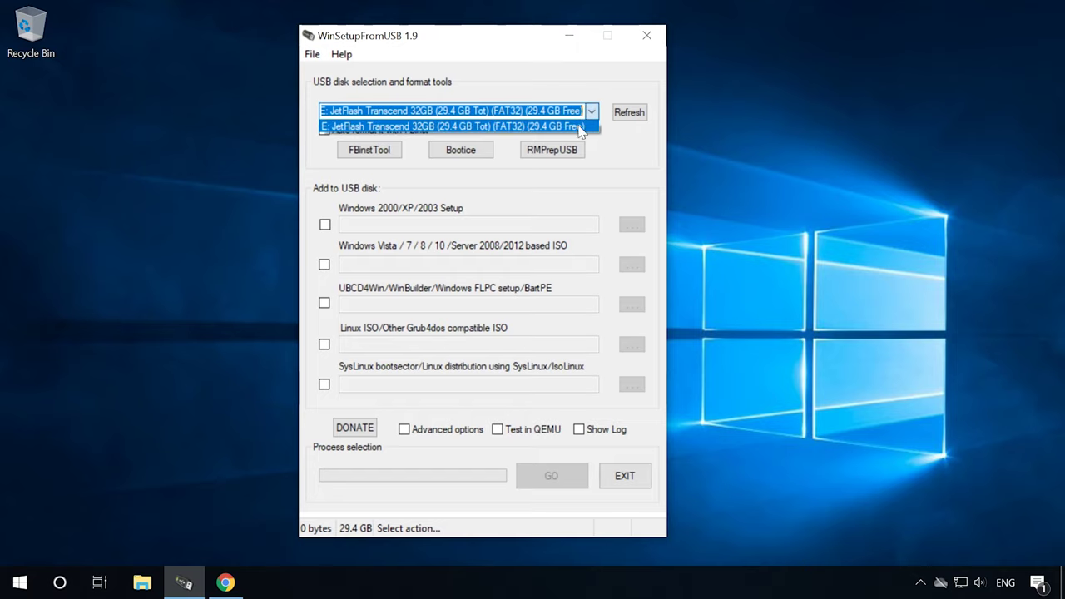
pyautogui.click(489, 128)
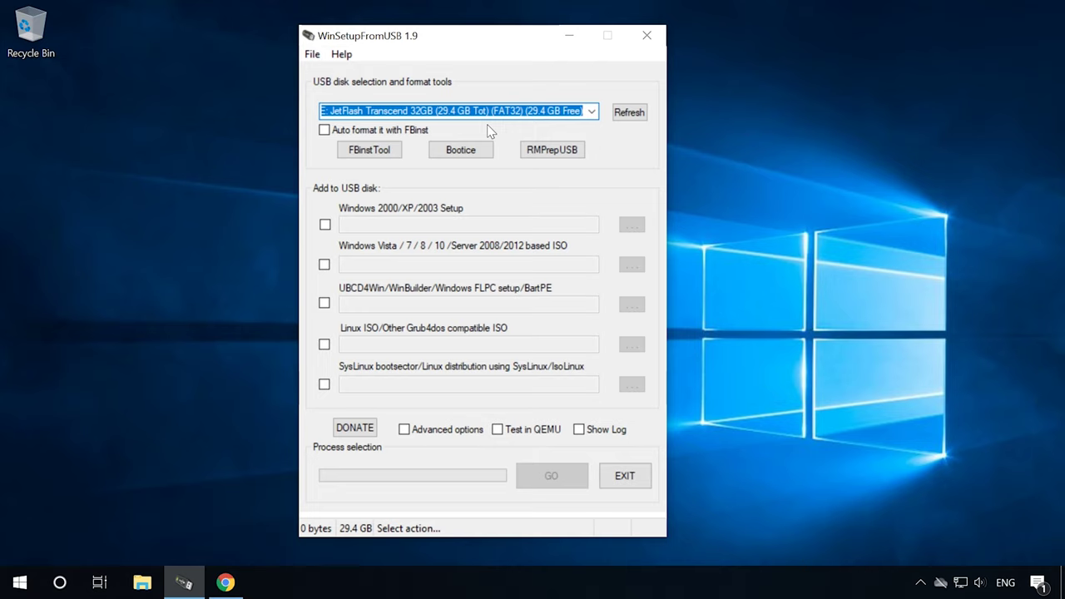
pyautogui.click(325, 130)
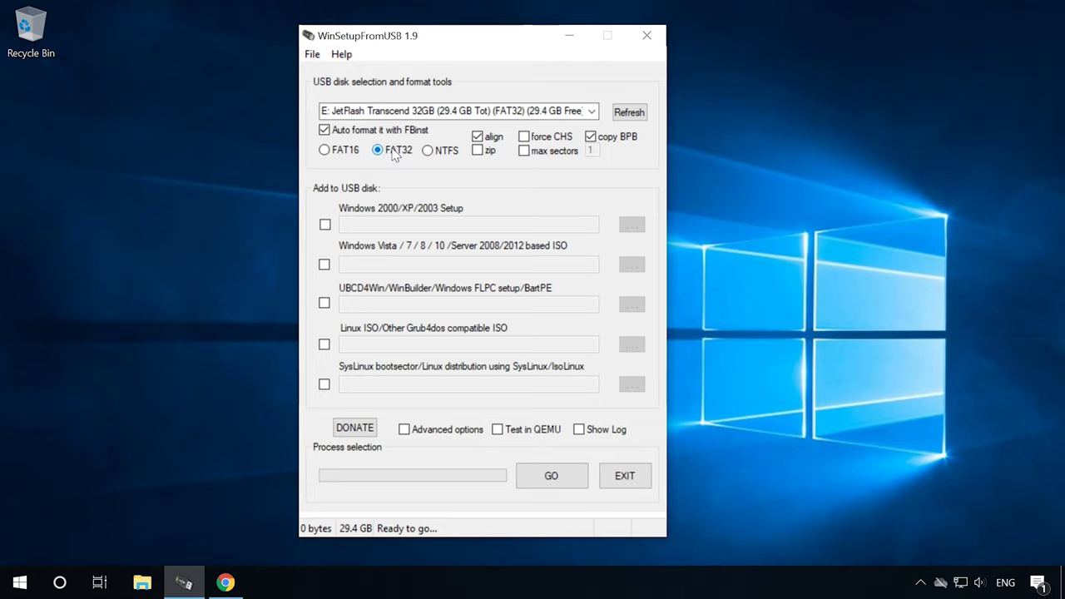
# Step: Enable the Windows Vista/7/8/10/Server source and load en_windows_7_professional_sp1_x64.iso from the Downloads folder into it
pyautogui.click(325, 266)
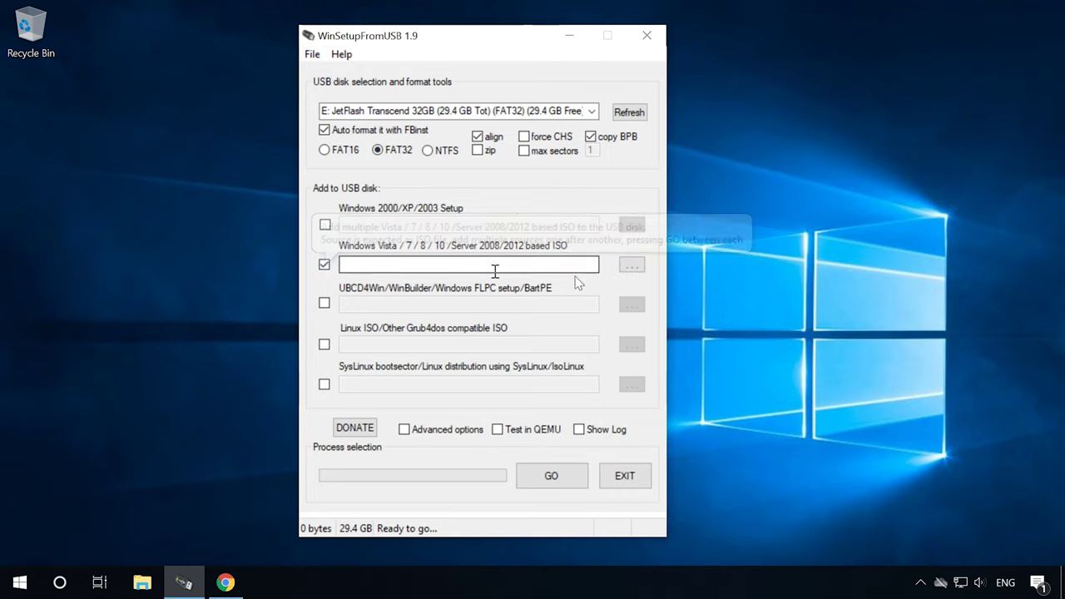
pyautogui.click(633, 266)
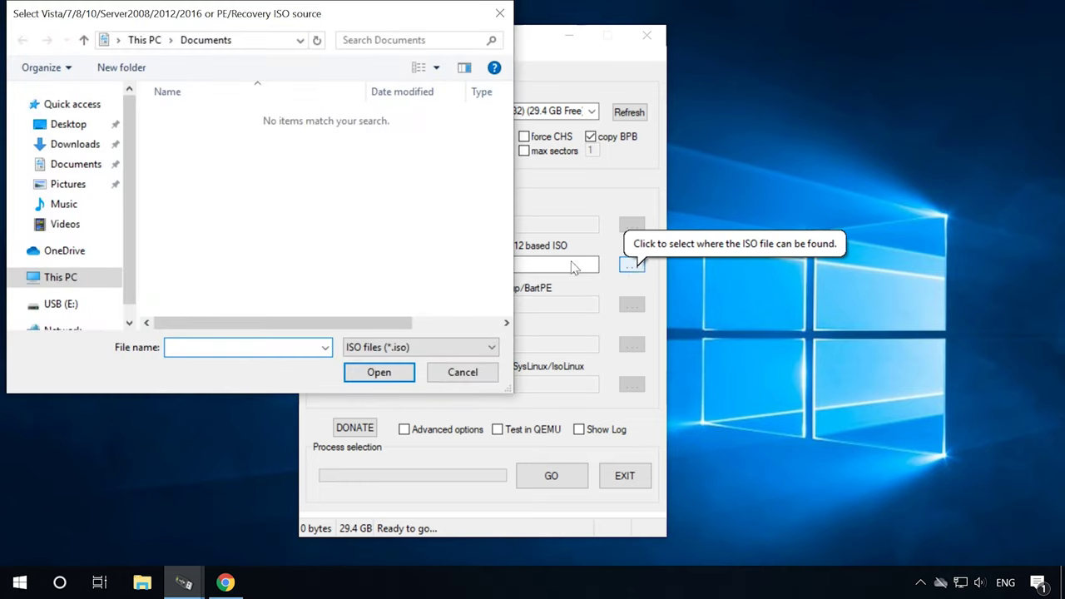
pyautogui.click(82, 144)
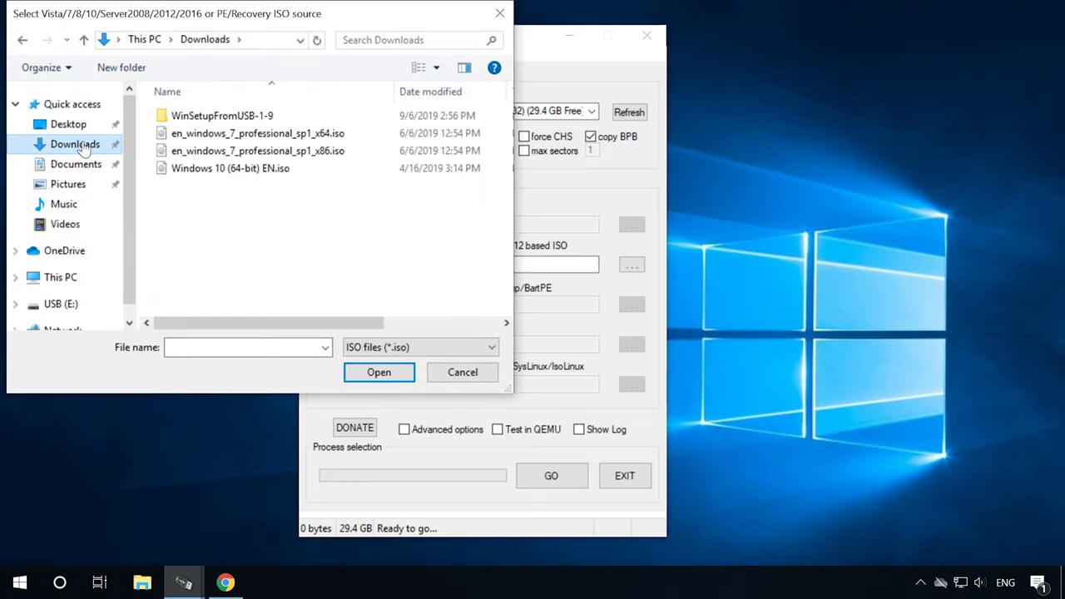
pyautogui.click(278, 138)
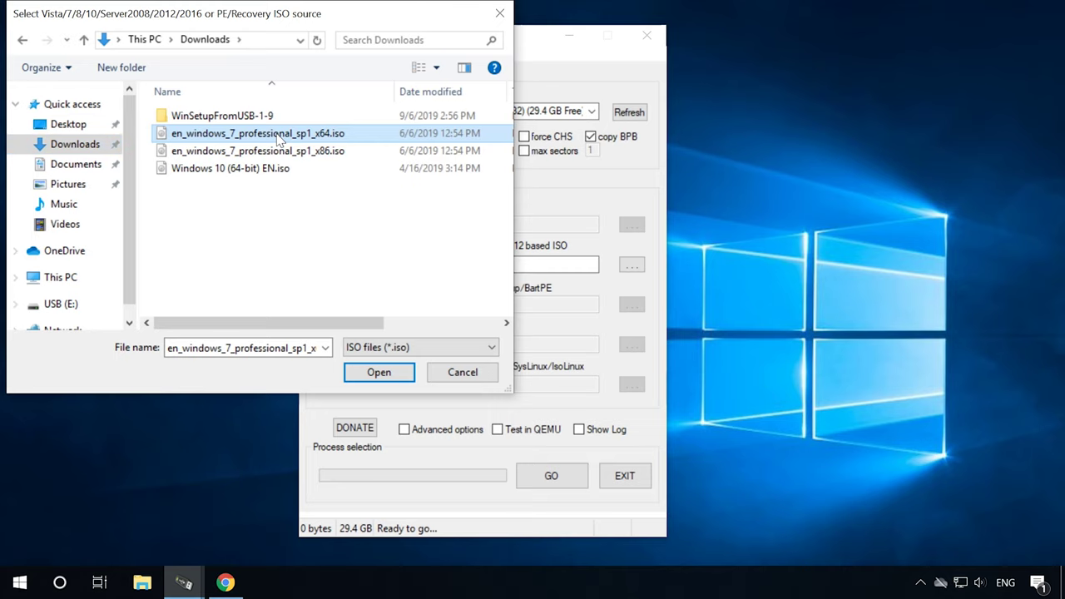
pyautogui.click(380, 374)
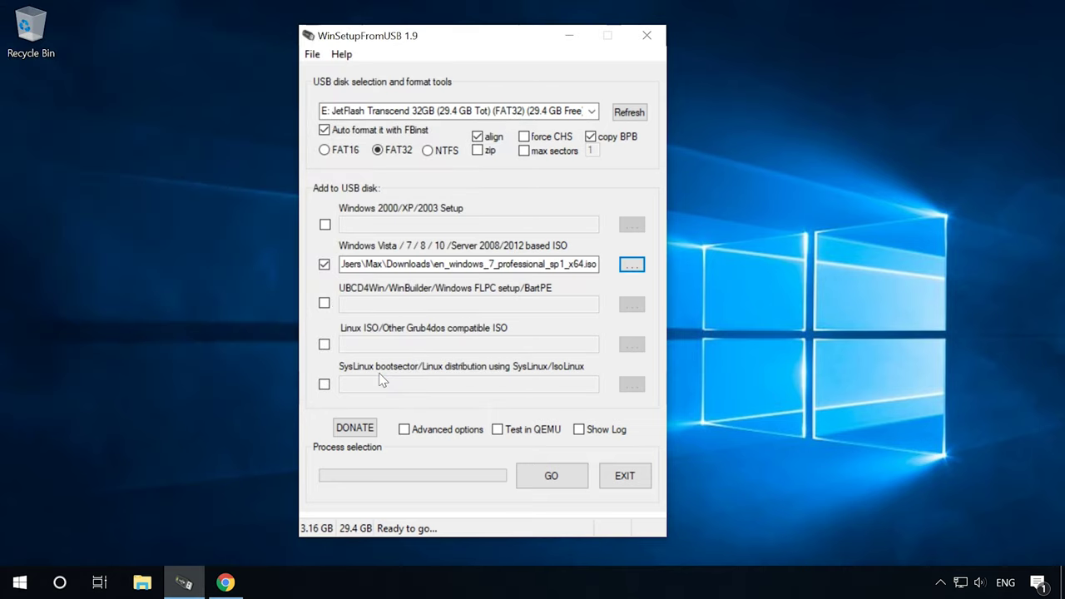
# Step: Start writing the Windows 7 image to the USB drive, agreeing to erase, repartition and reformat the disk
pyautogui.click(535, 471)
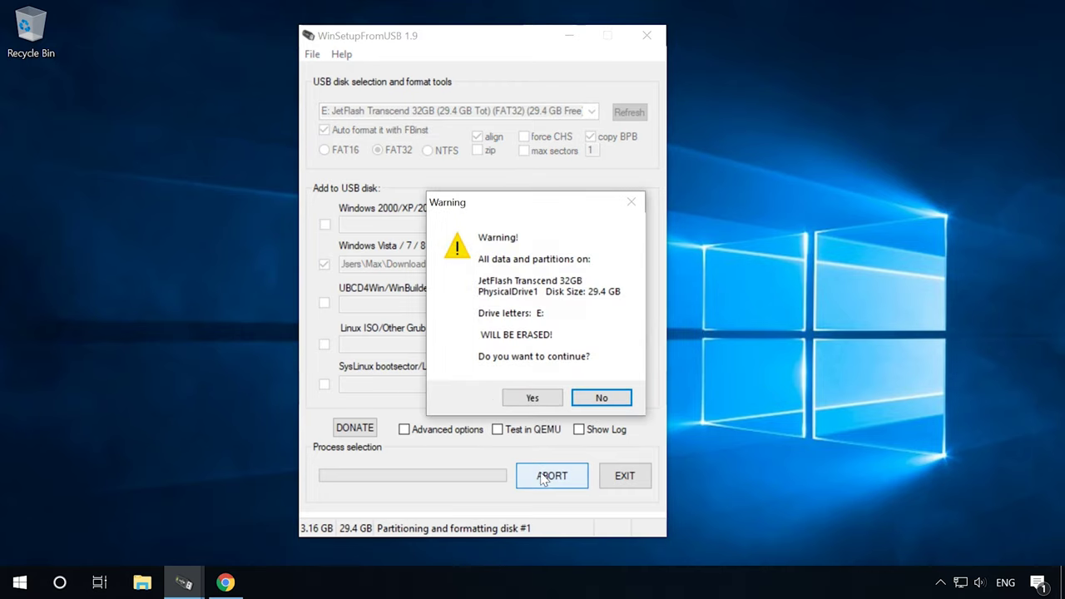
pyautogui.click(532, 398)
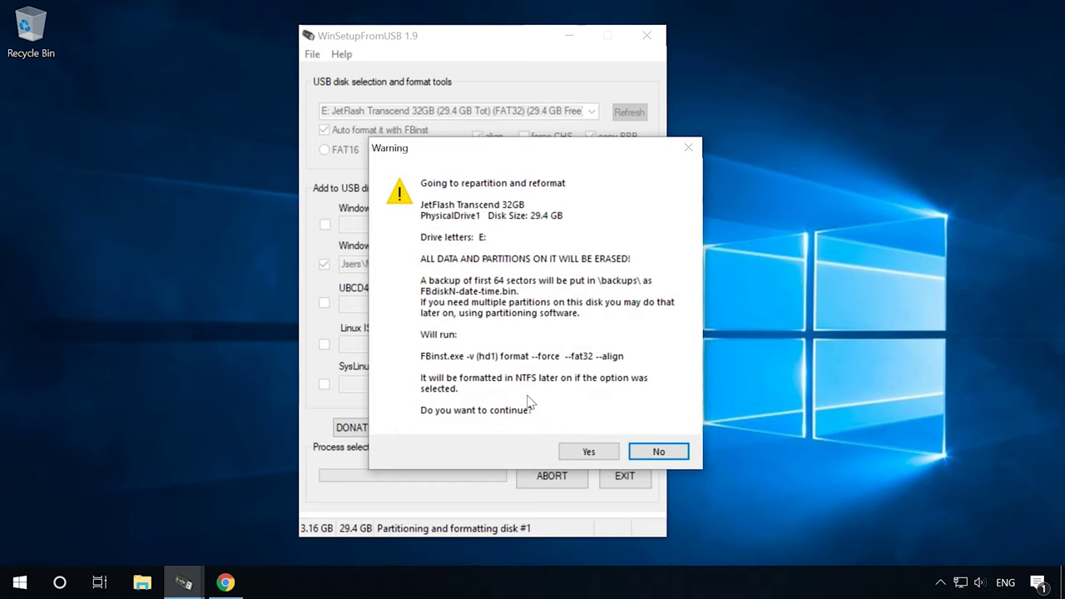
pyautogui.click(595, 456)
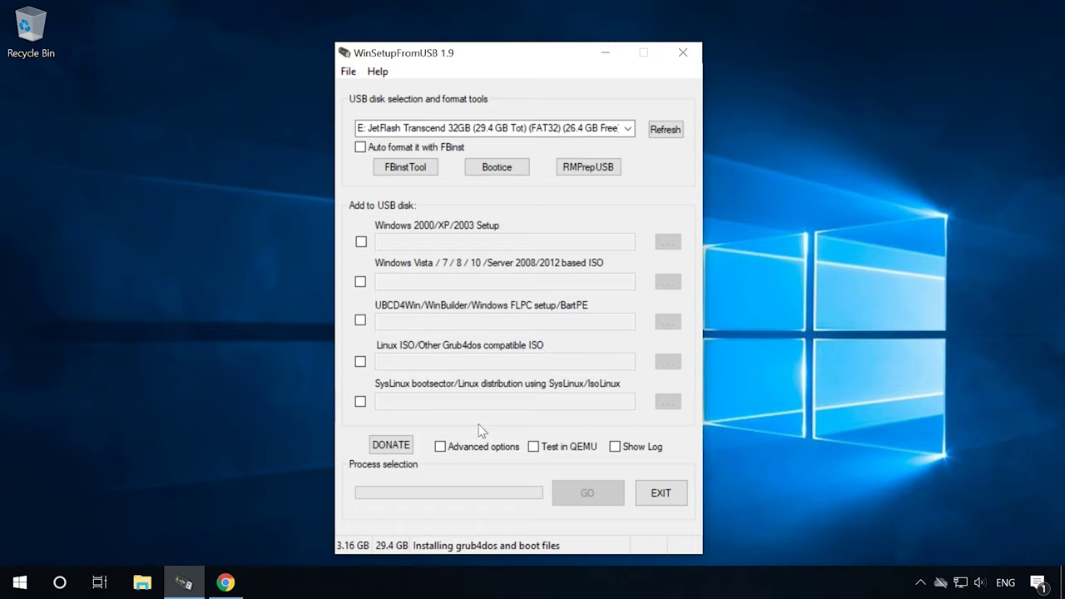
# Step: Enable the advanced options to open their settings window
pyautogui.click(440, 446)
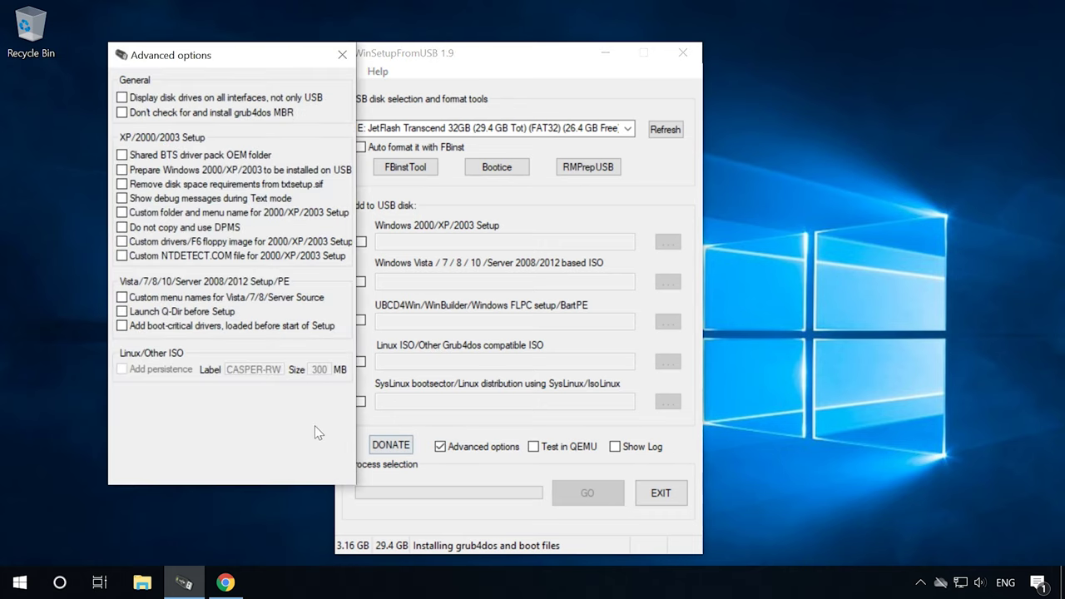